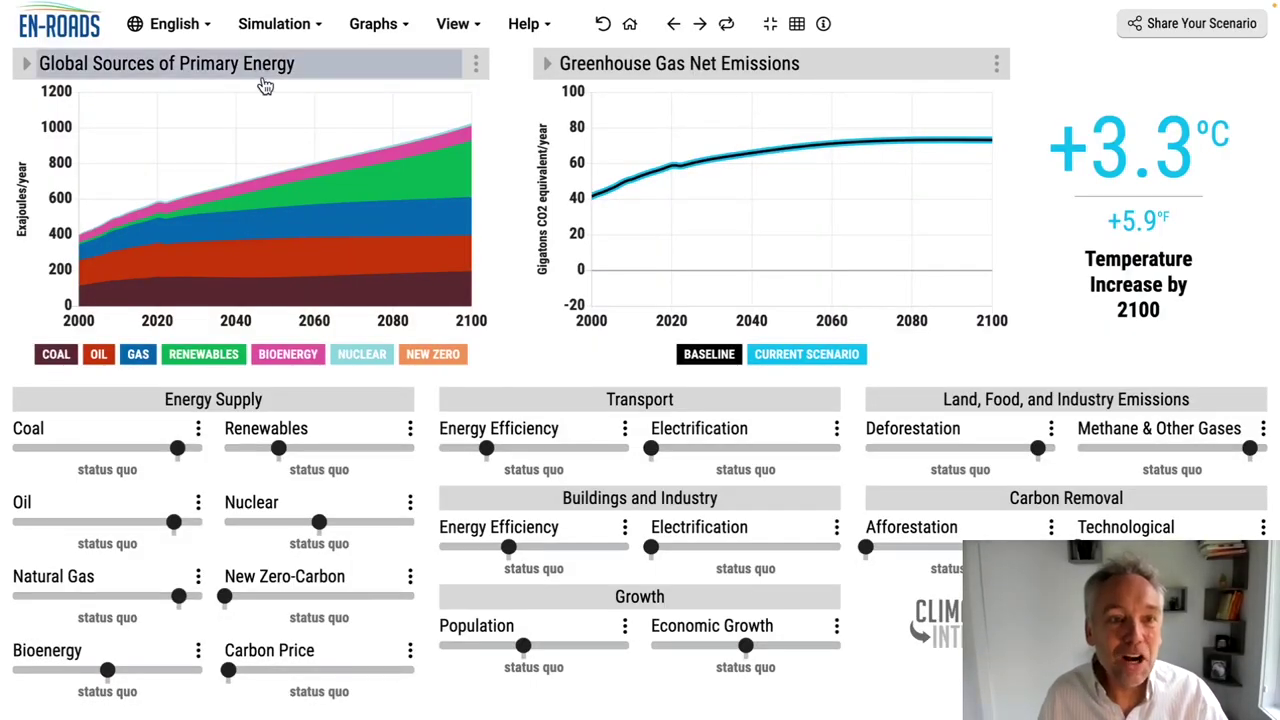
Show CO2 Net Emissions from Land Use on the left graph.
{"action": "left_click", "coordinate": [292, 74]}
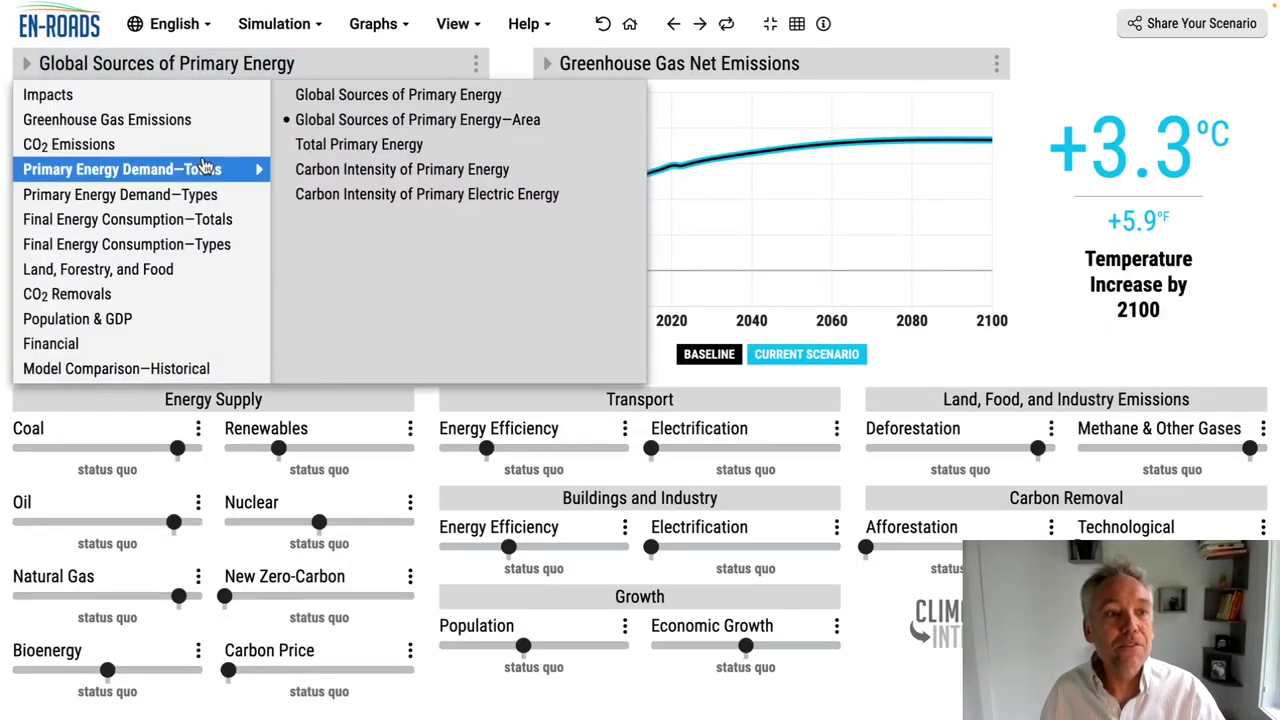
{"action": "mouse_move", "coordinate": [198, 155]}
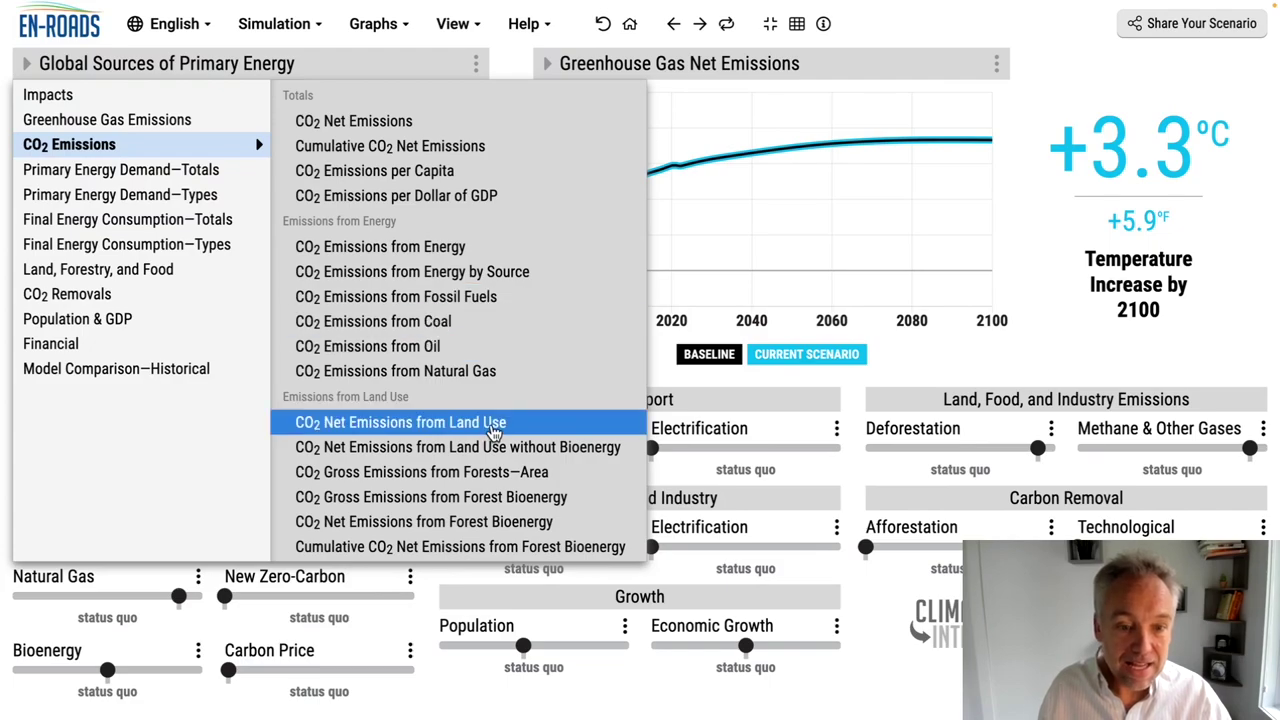
{"action": "left_click", "coordinate": [492, 428]}
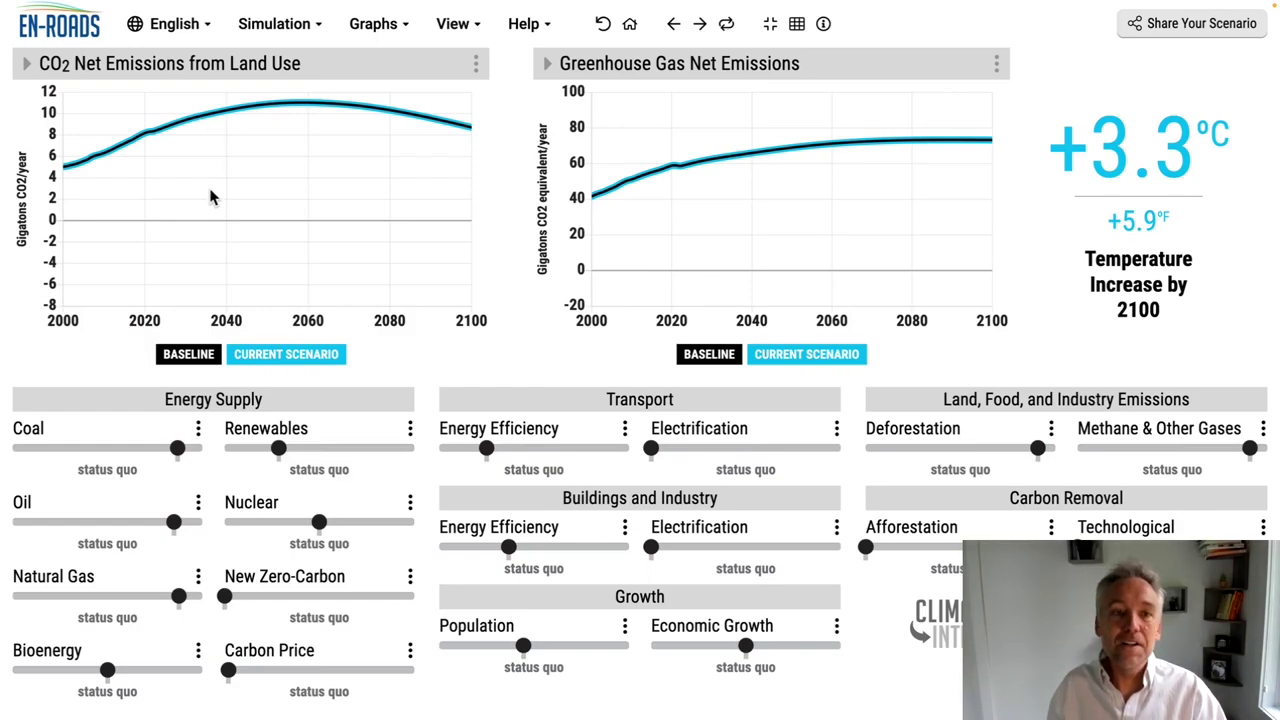
Show Deforestation from Land, Forestry, and Food on the right graph.
{"action": "left_click", "coordinate": [676, 68]}
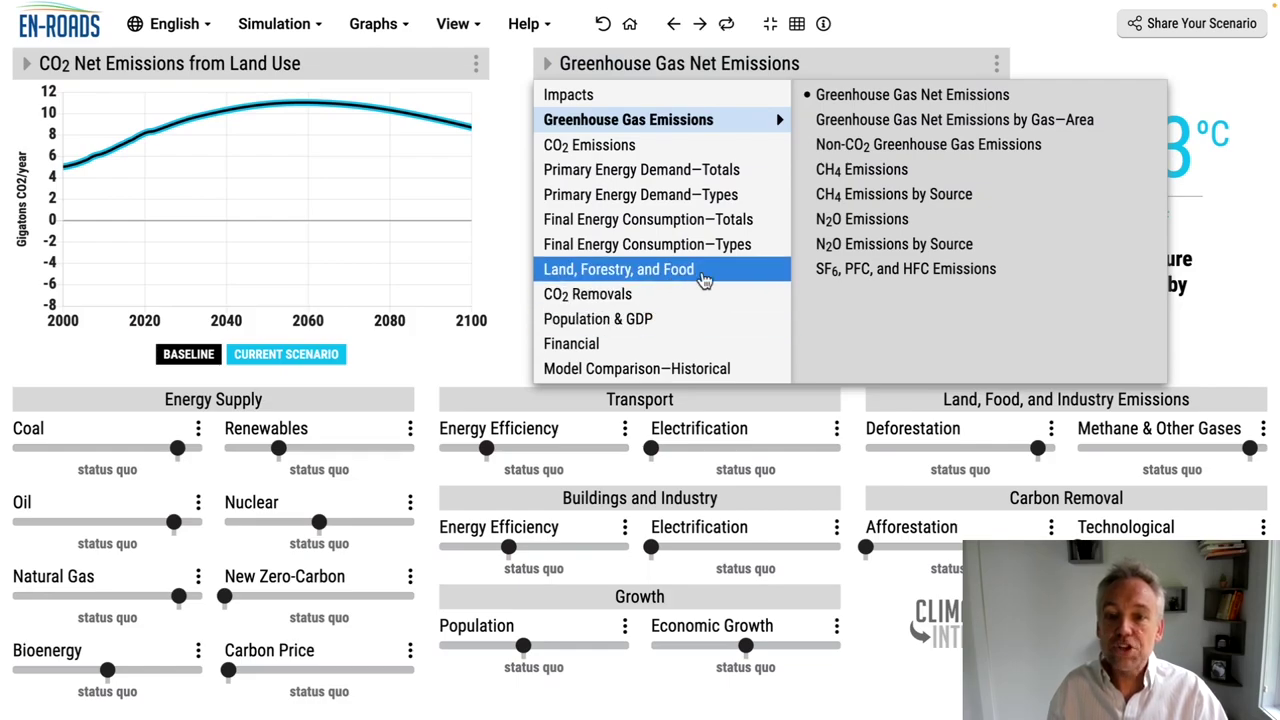
{"action": "mouse_move", "coordinate": [713, 281]}
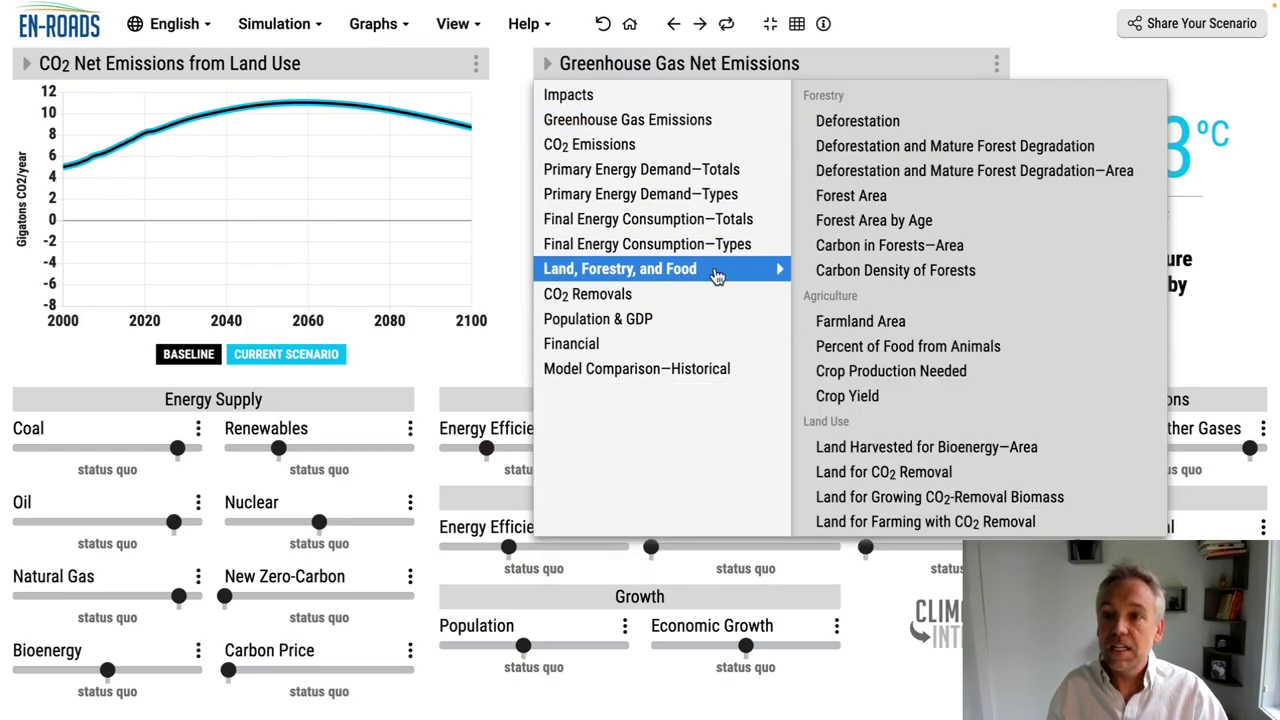
{"action": "left_click", "coordinate": [851, 121]}
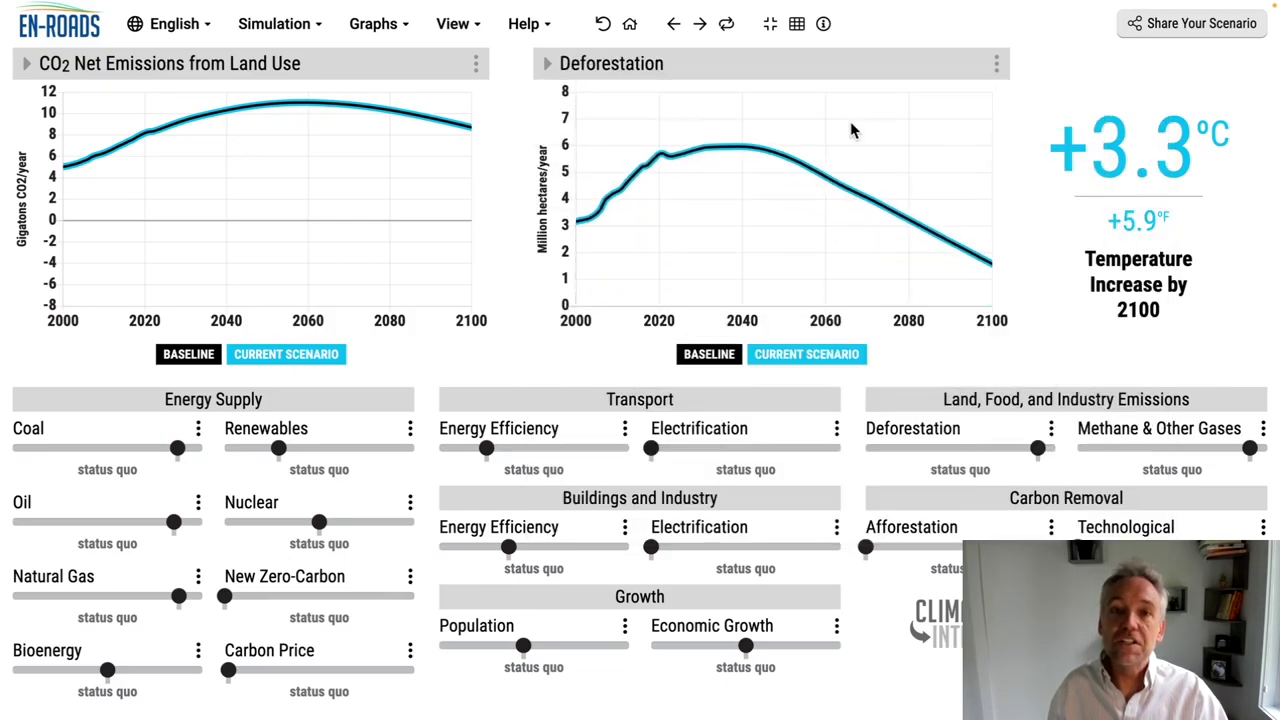
Open the Deforestation settings, enable detailed settings, and cut food waste to 13% by 2100.
{"action": "left_click", "coordinate": [1051, 428]}
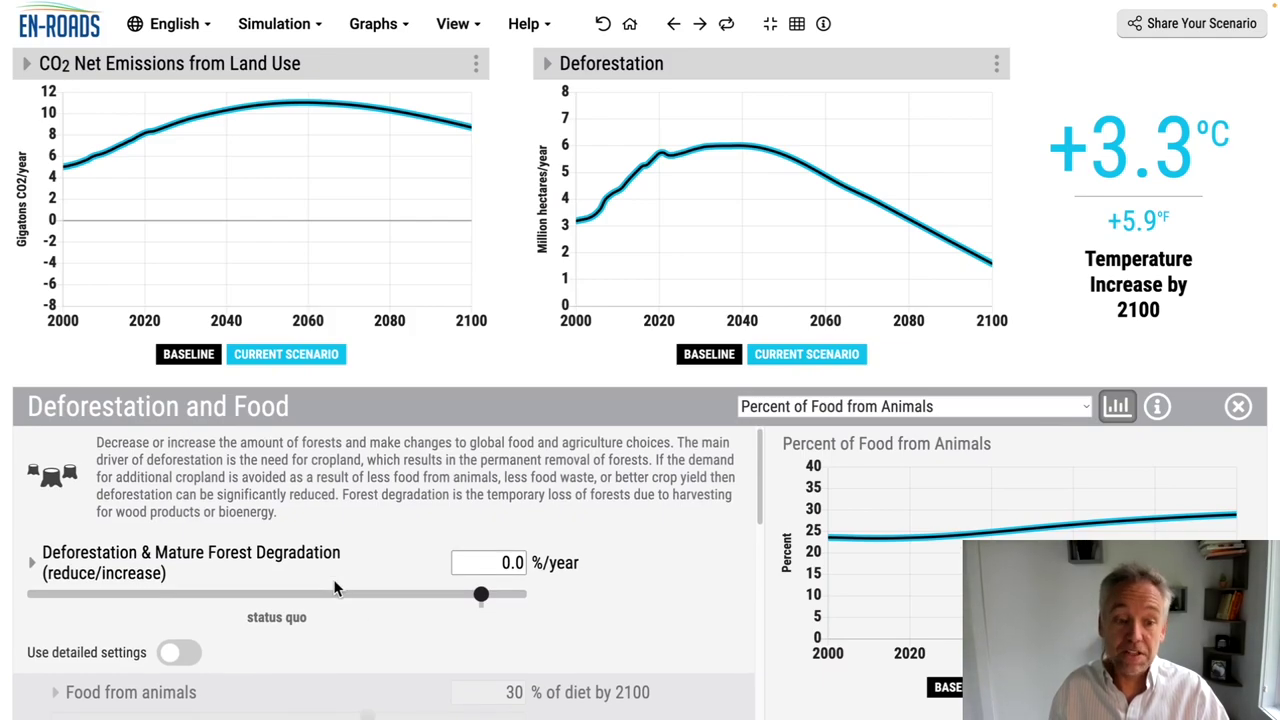
{"action": "left_click", "coordinate": [188, 647]}
{"action": "scroll", "coordinate": [188, 650], "scroll_direction": "down", "scroll_amount": 3}
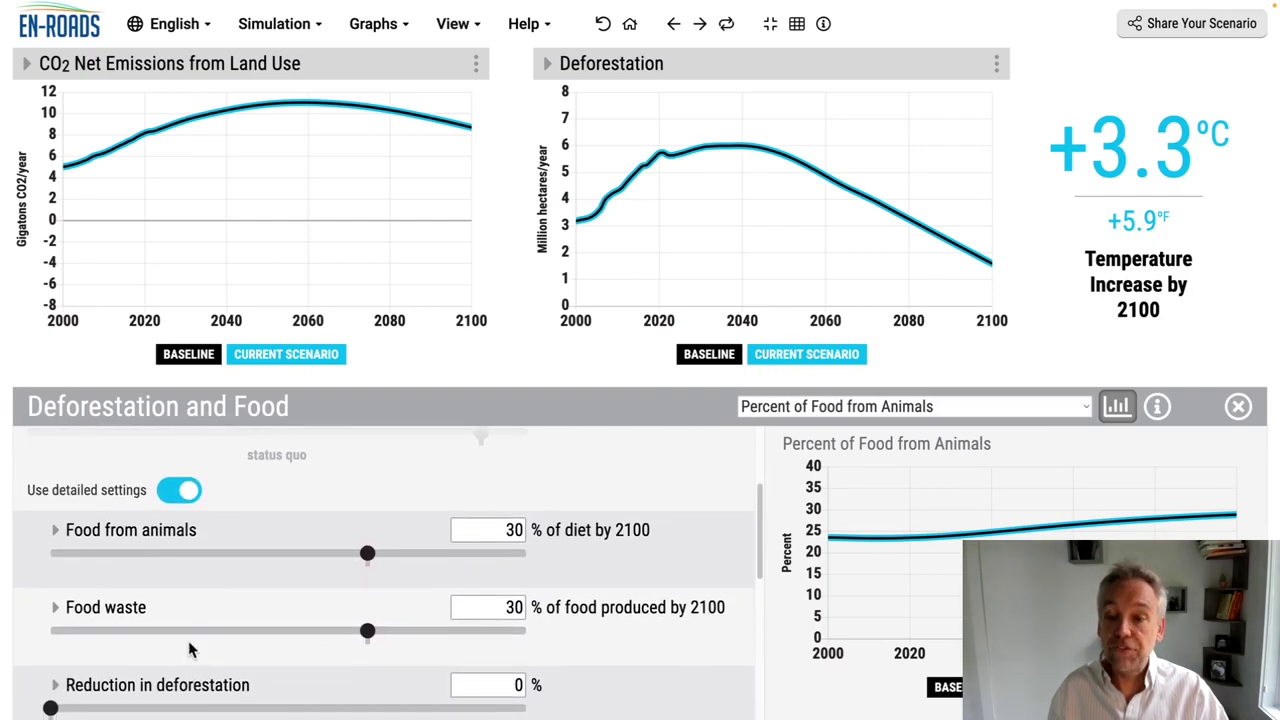
{"action": "scroll", "coordinate": [188, 650], "scroll_direction": "down", "scroll_amount": 1}
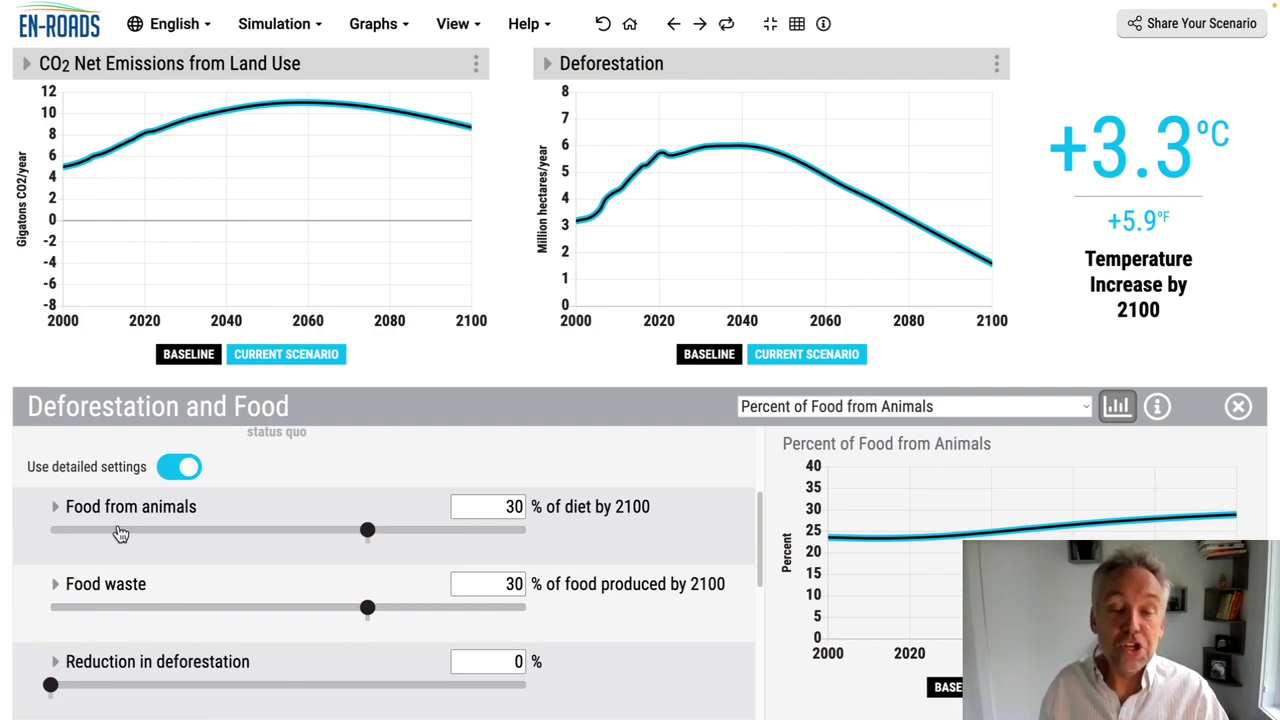
{"action": "left_click", "coordinate": [101, 611]}
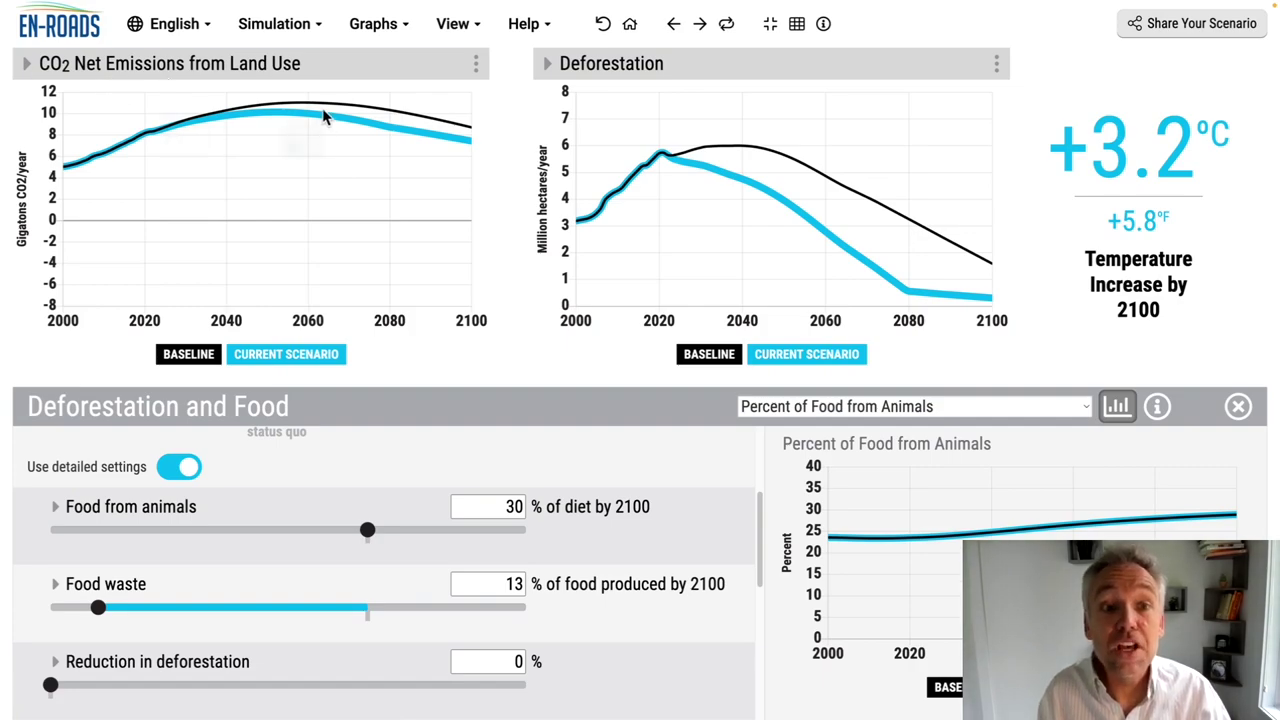
Undo, redo and undo the food waste cut, then revert to status quo at 30%.
{"action": "mouse_move", "coordinate": [735, 5]}
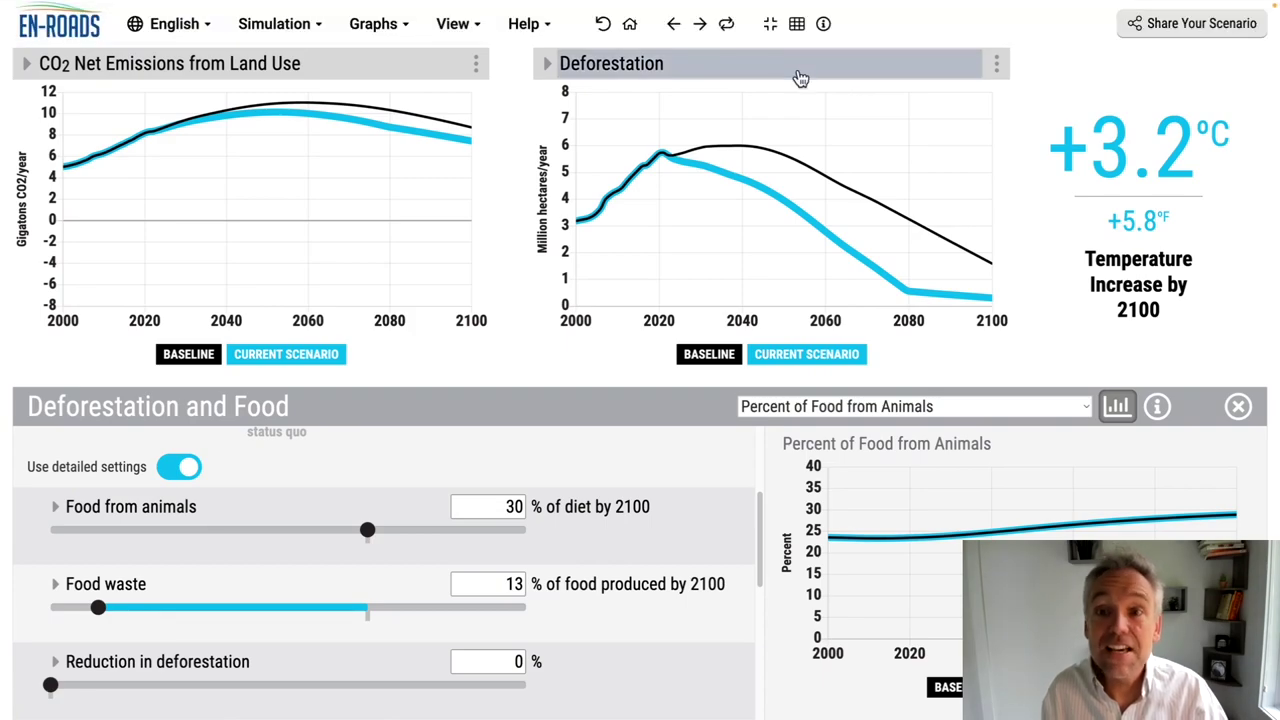
{"action": "left_click", "coordinate": [730, 24]}
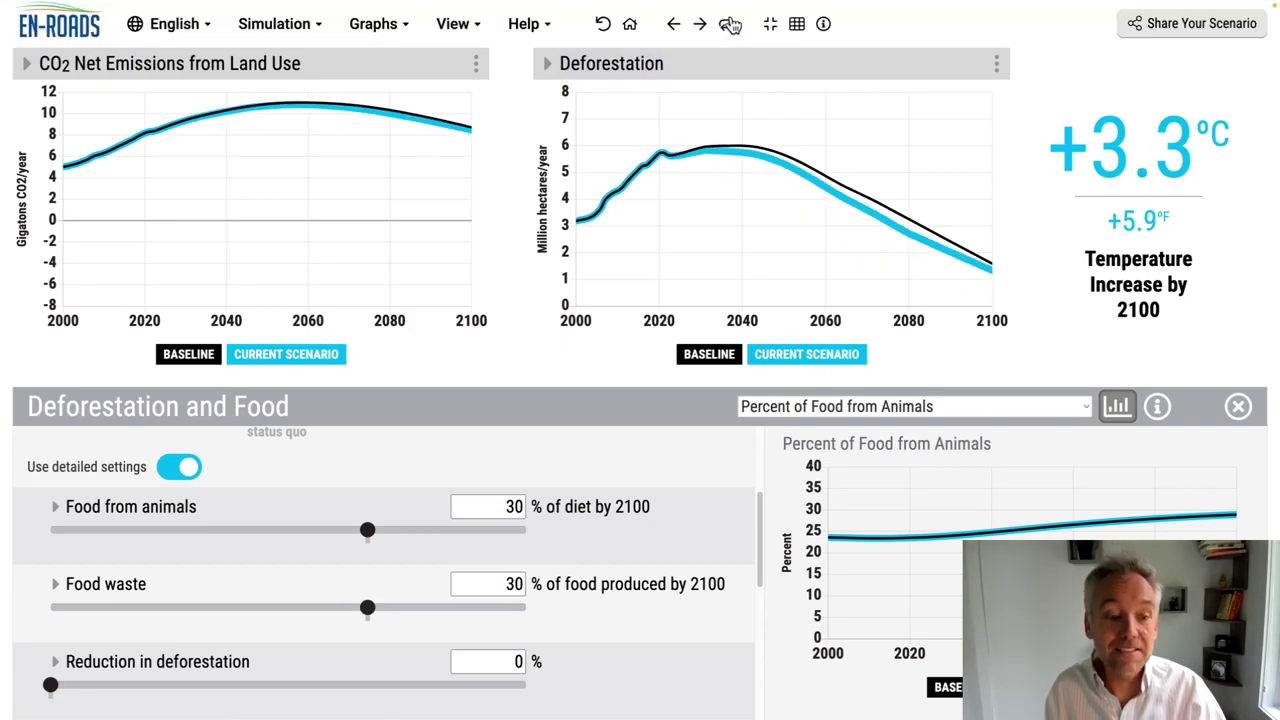
{"action": "left_click", "coordinate": [730, 24]}
{"action": "left_click", "coordinate": [730, 24]}
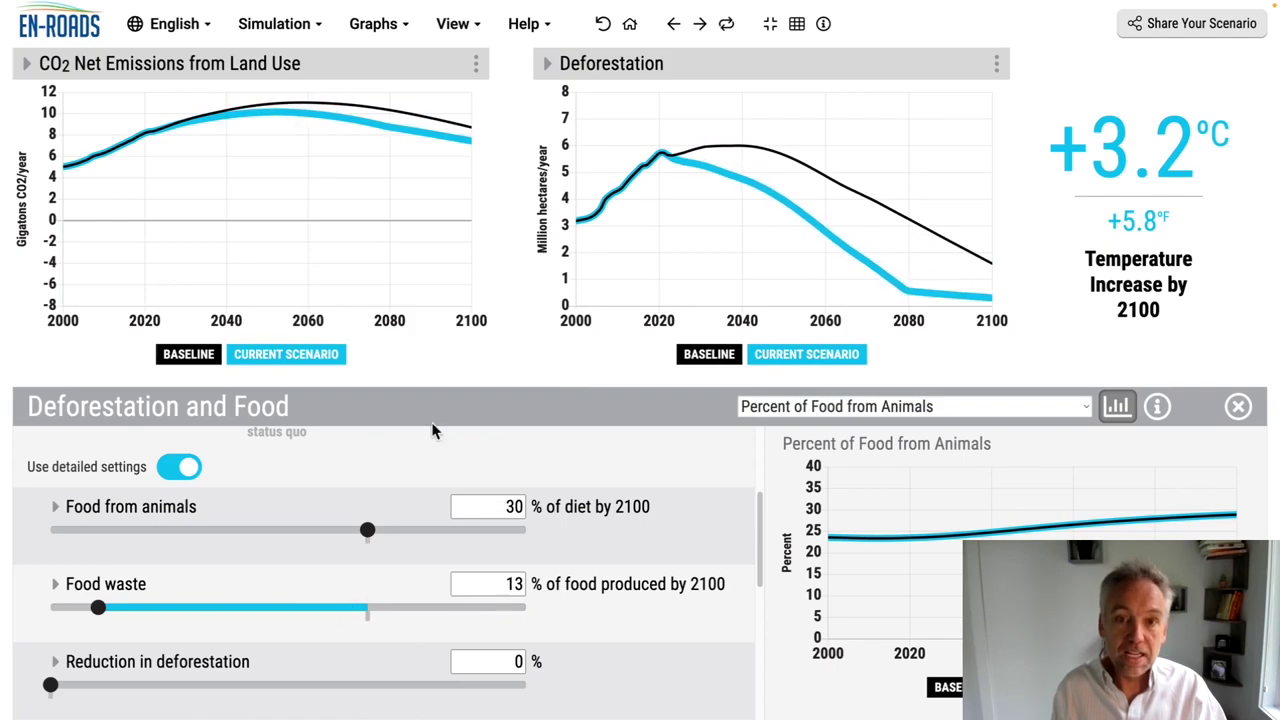
{"action": "left_click", "coordinate": [603, 24]}
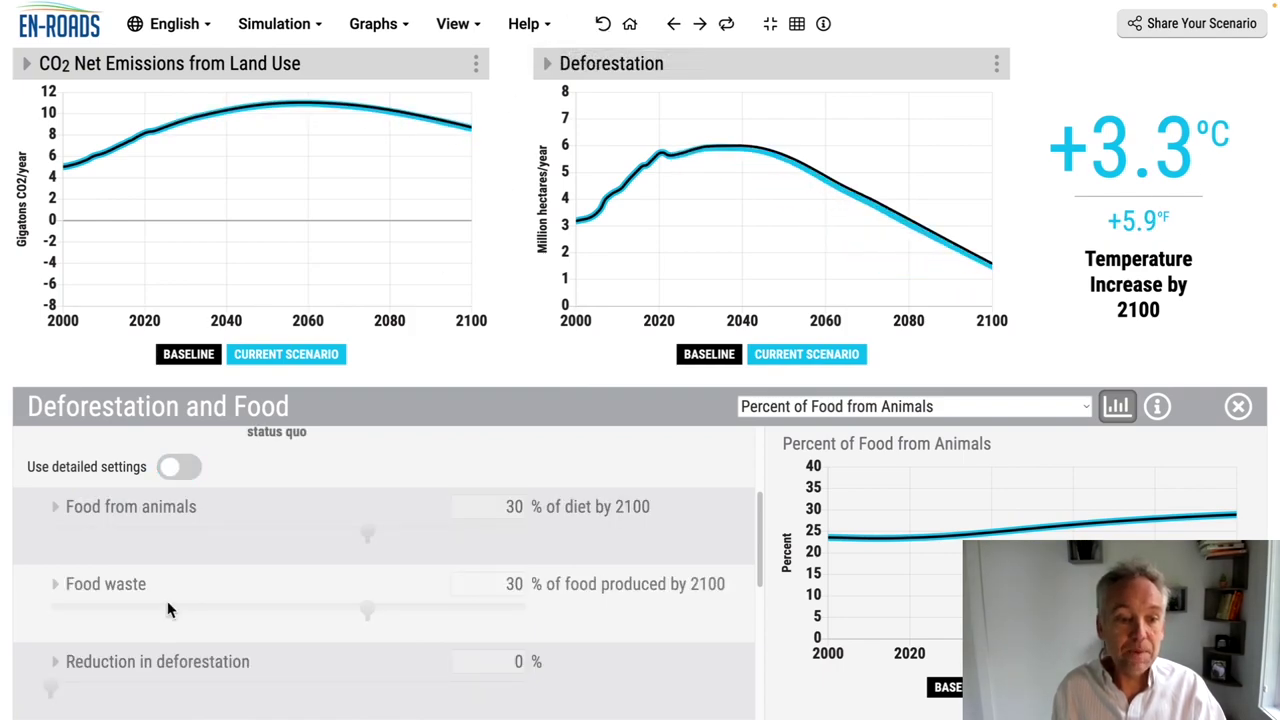
Enable detailed food settings, cut food from animals to 14%, and graph CH4, then N2O emissions on the right.
{"action": "left_click", "coordinate": [190, 470]}
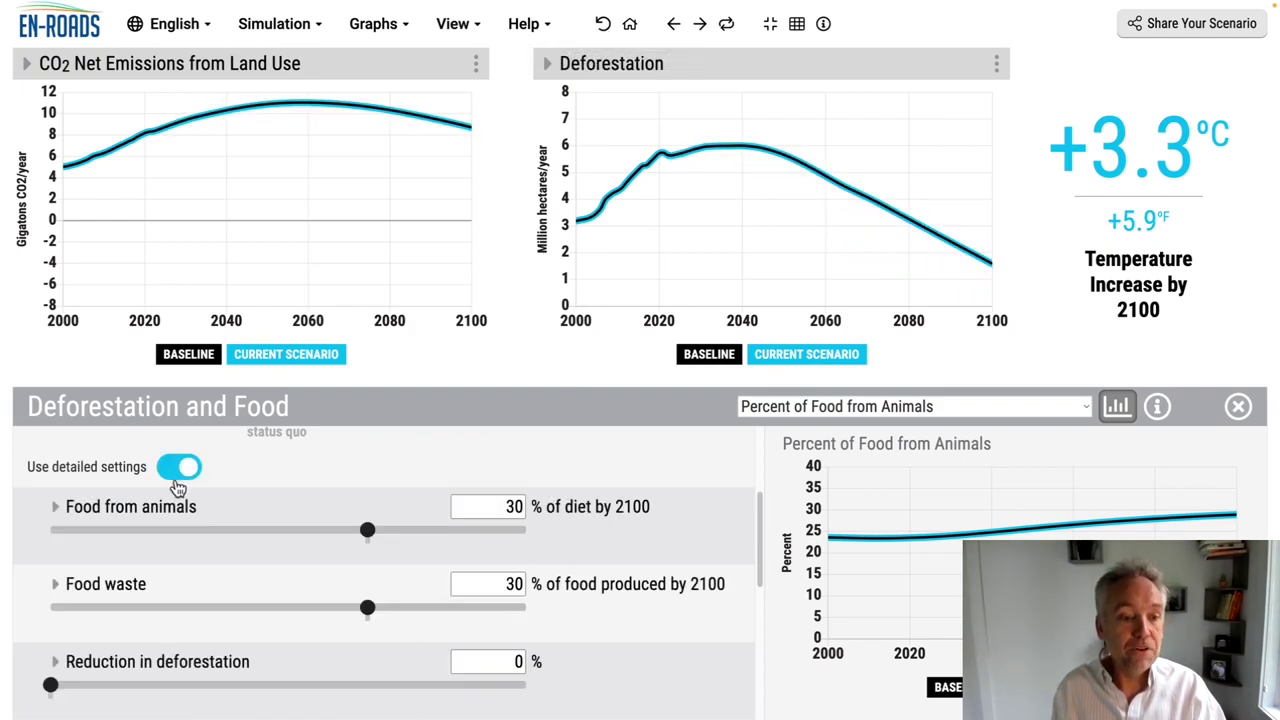
{"action": "left_click", "coordinate": [110, 532]}
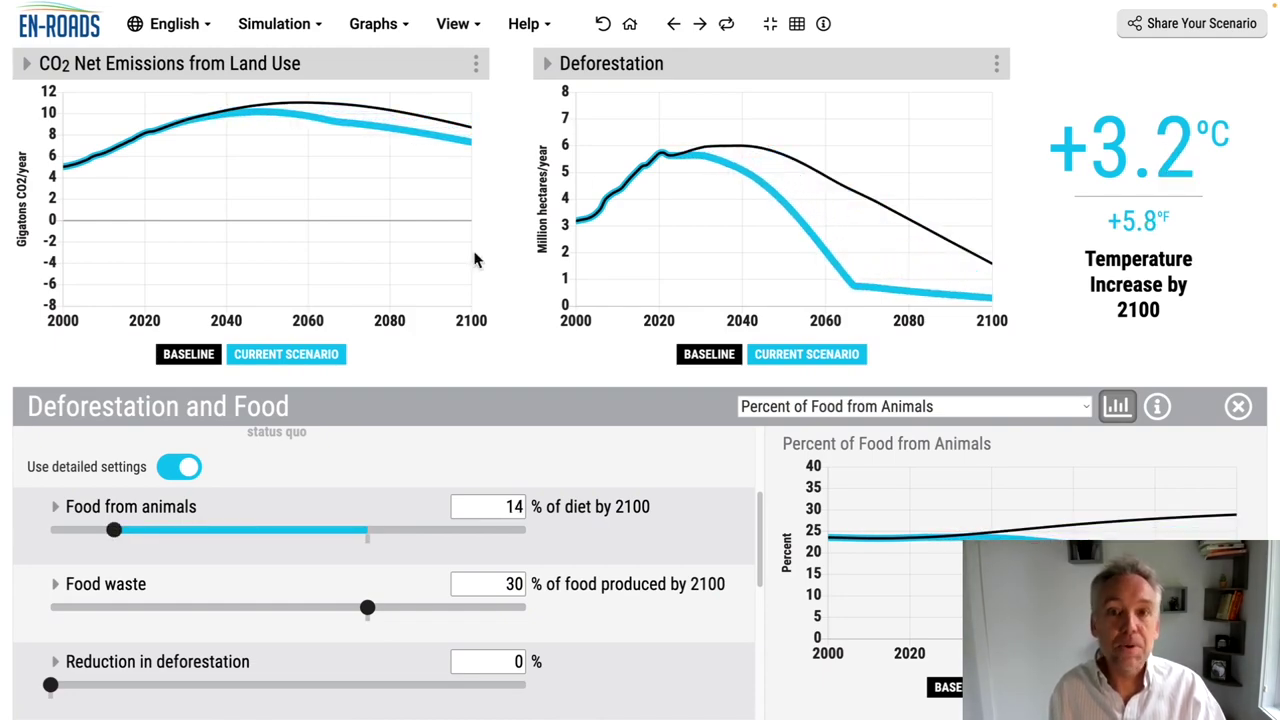
{"action": "left_click", "coordinate": [716, 74]}
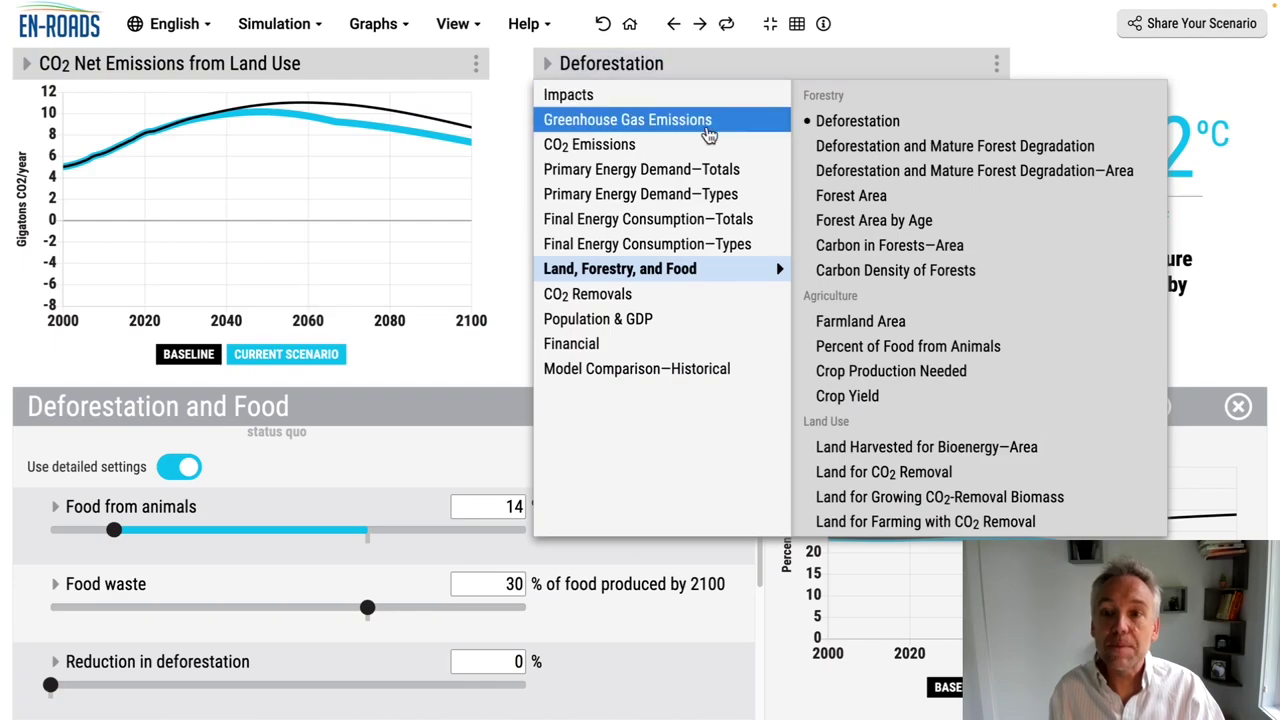
{"action": "mouse_move", "coordinate": [707, 118]}
{"action": "left_click", "coordinate": [866, 170]}
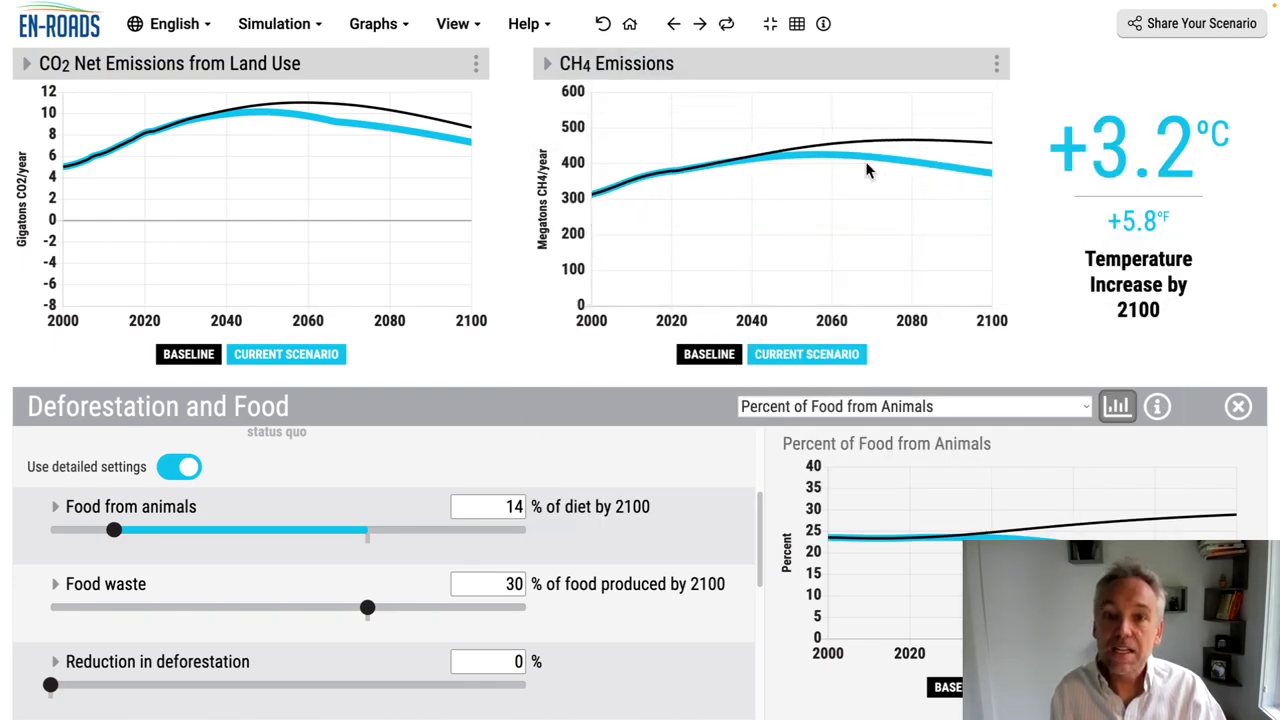
{"action": "left_click", "coordinate": [757, 72]}
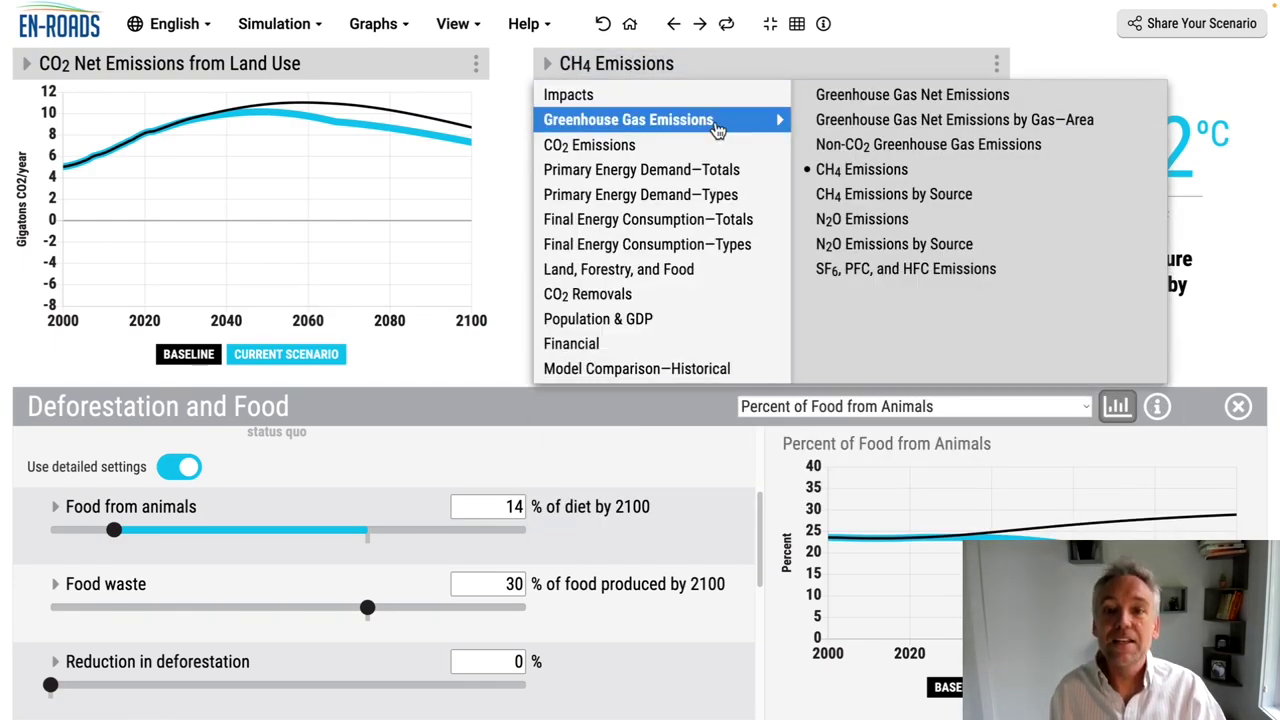
{"action": "left_click", "coordinate": [918, 219]}
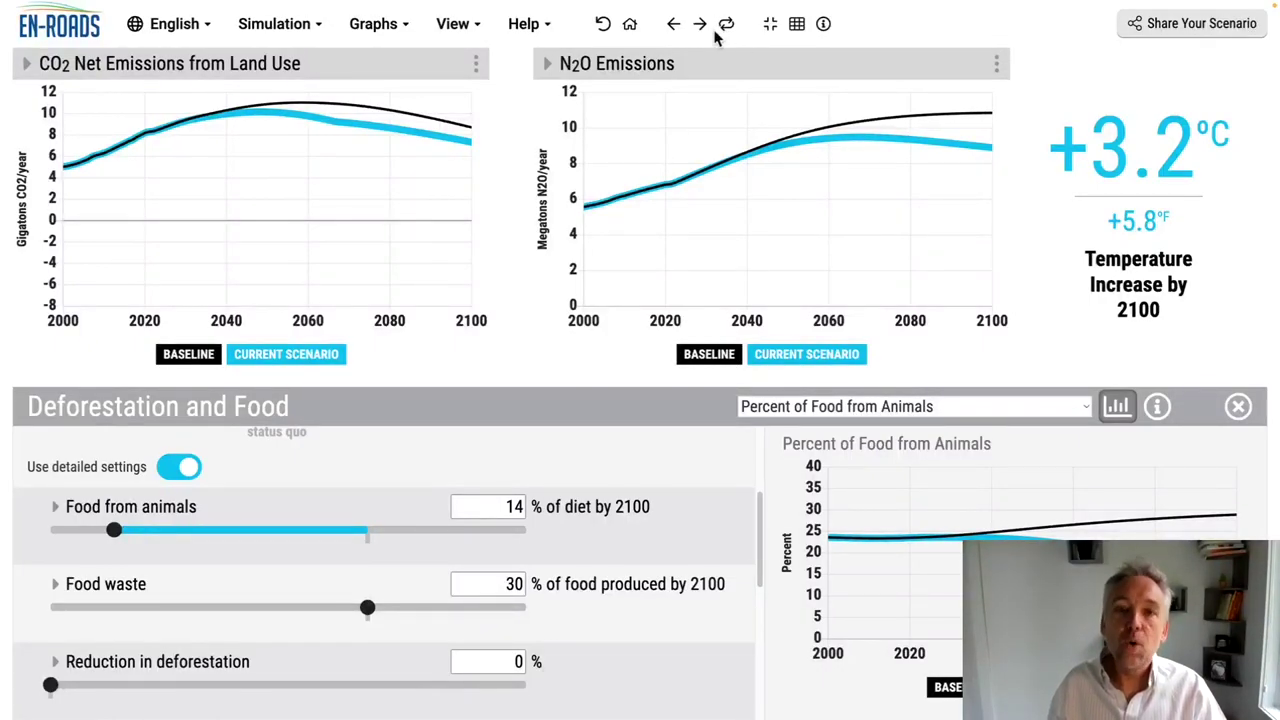
Show CO2 Removals from Land on the right graph.
{"action": "left_click", "coordinate": [712, 66]}
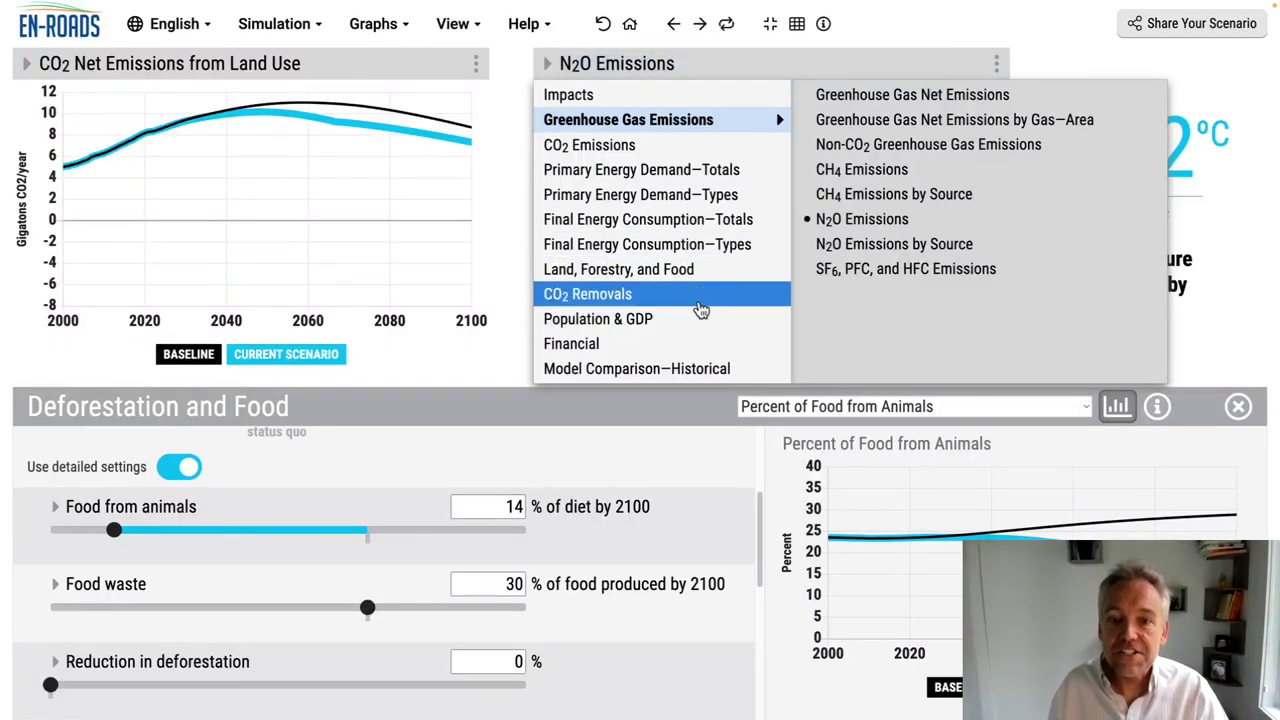
{"action": "mouse_move", "coordinate": [701, 311]}
{"action": "left_click", "coordinate": [880, 144]}
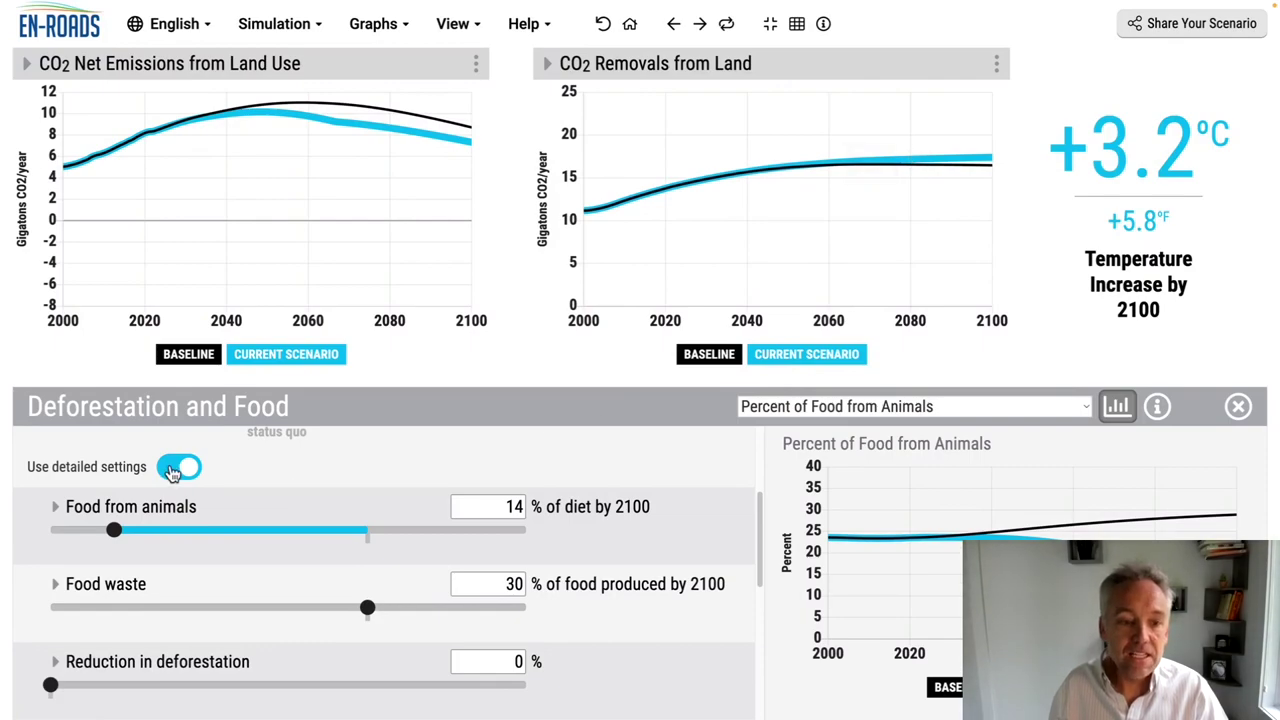
Undo the food from animals cut, re-enable detailed settings, and raise reduction in deforestation to 94%.
{"action": "left_click", "coordinate": [602, 24]}
{"action": "left_click", "coordinate": [190, 468]}
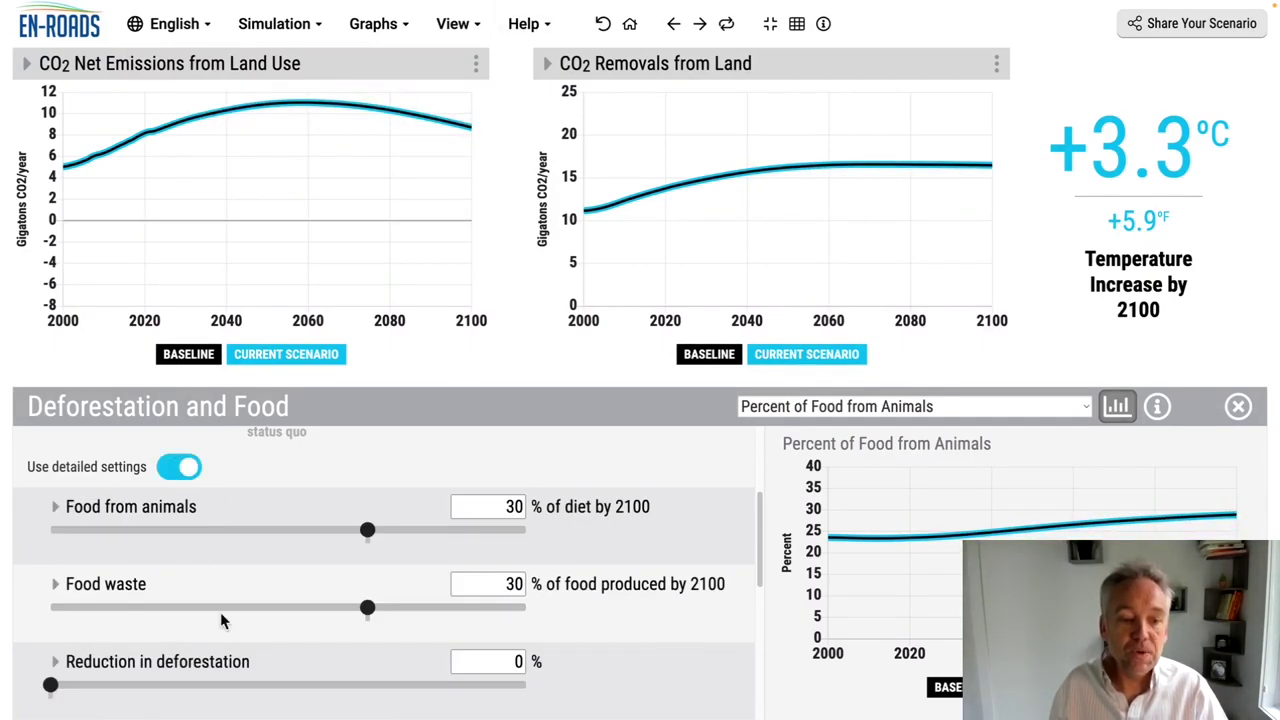
{"action": "scroll", "coordinate": [220, 613], "scroll_direction": "down", "scroll_amount": 2}
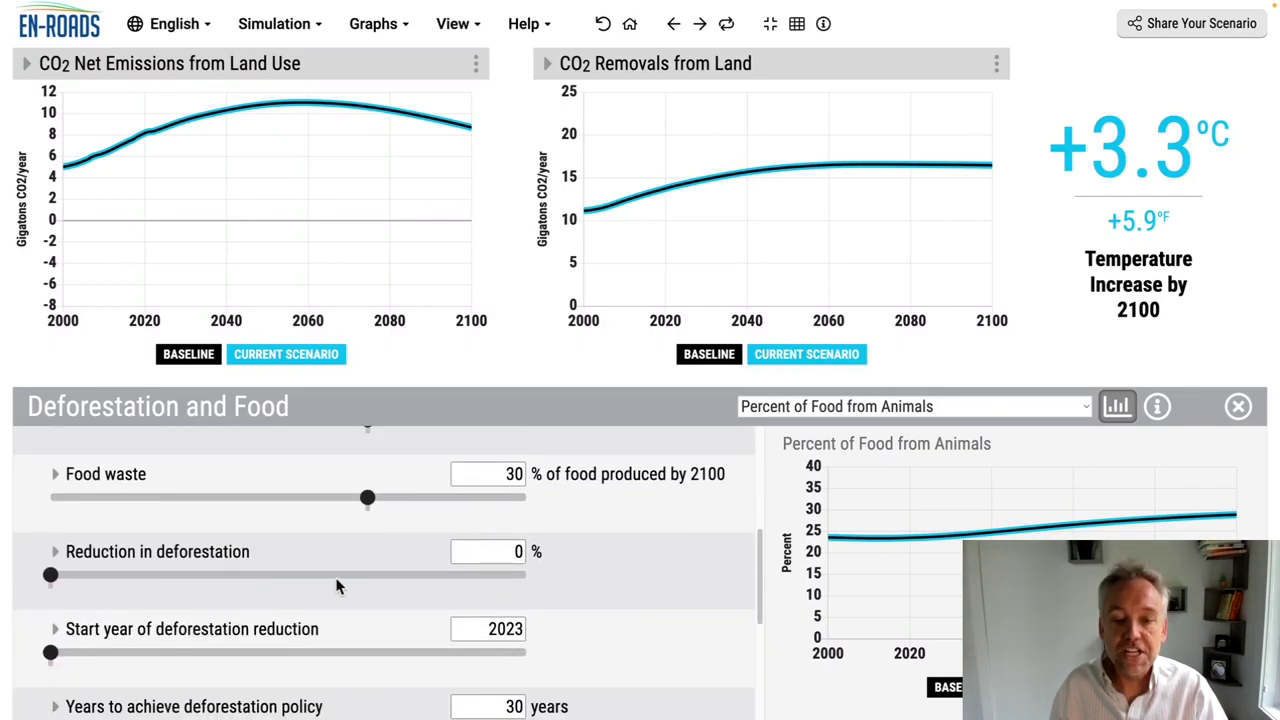
{"action": "left_click", "coordinate": [498, 577]}
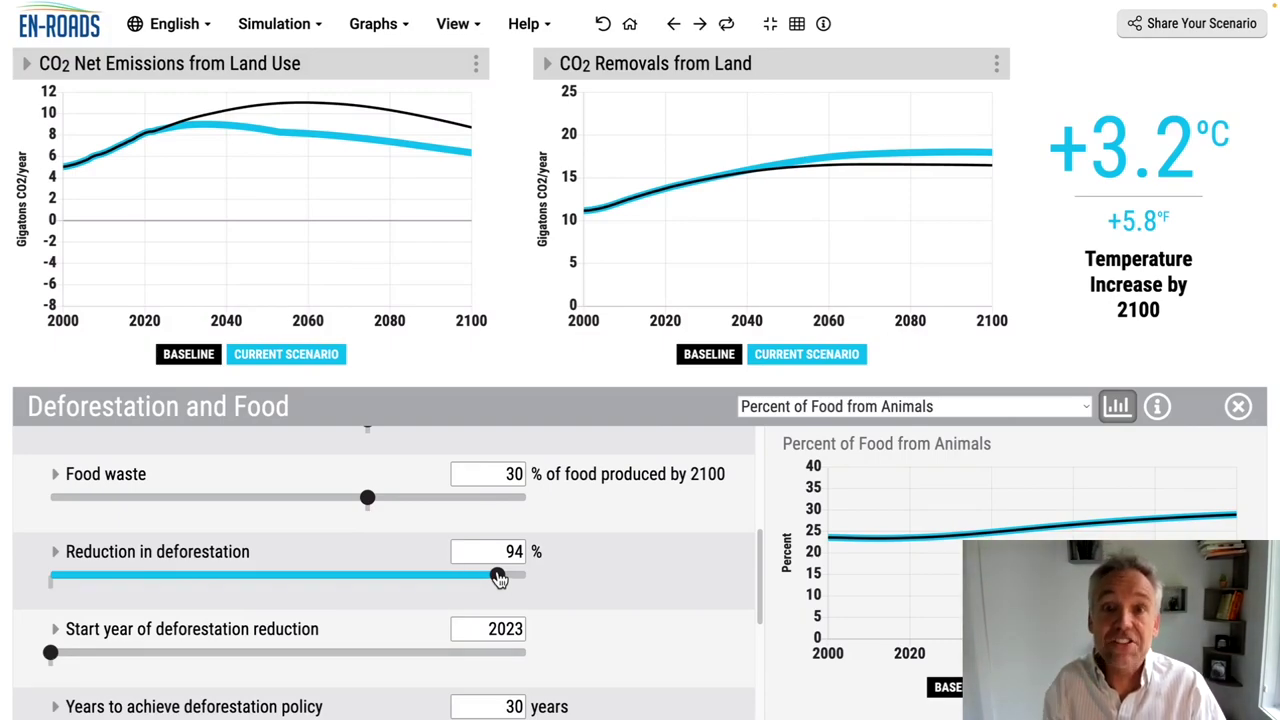
Toggle the deforestation reduction between 94% and 0% repeatedly to compare the curves.
{"action": "left_click", "coordinate": [727, 27]}
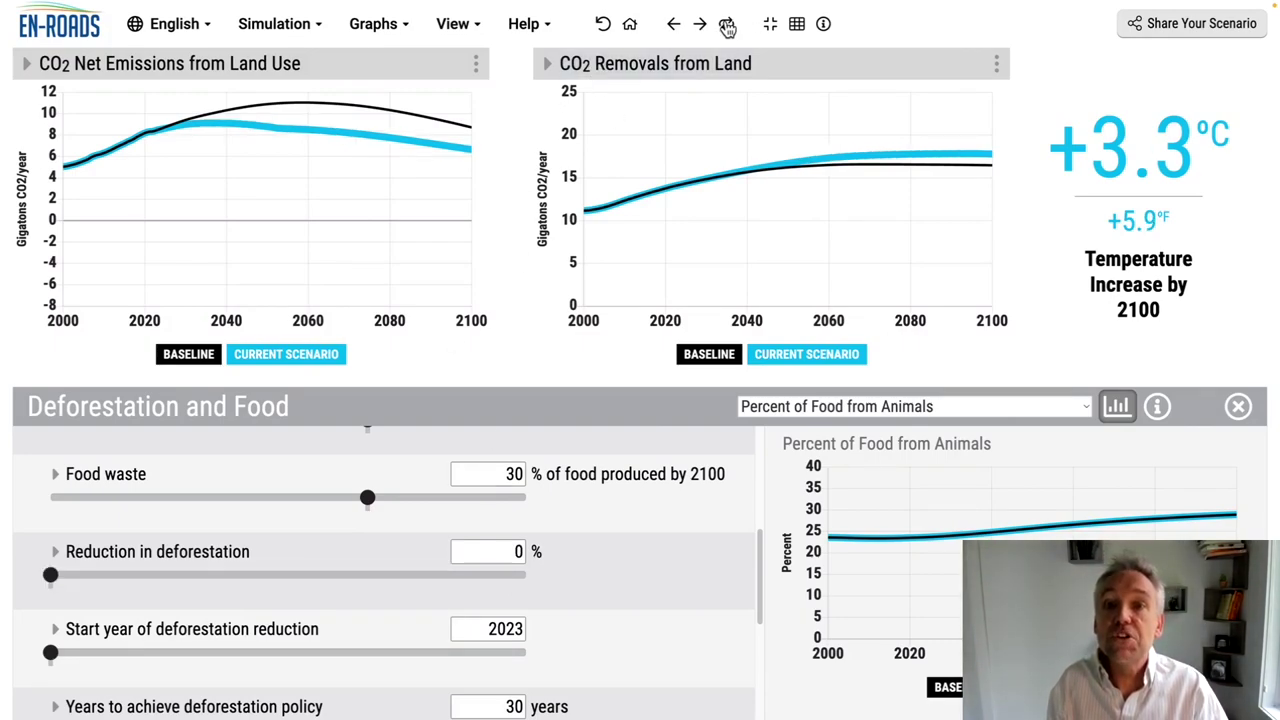
{"action": "left_click", "coordinate": [727, 27]}
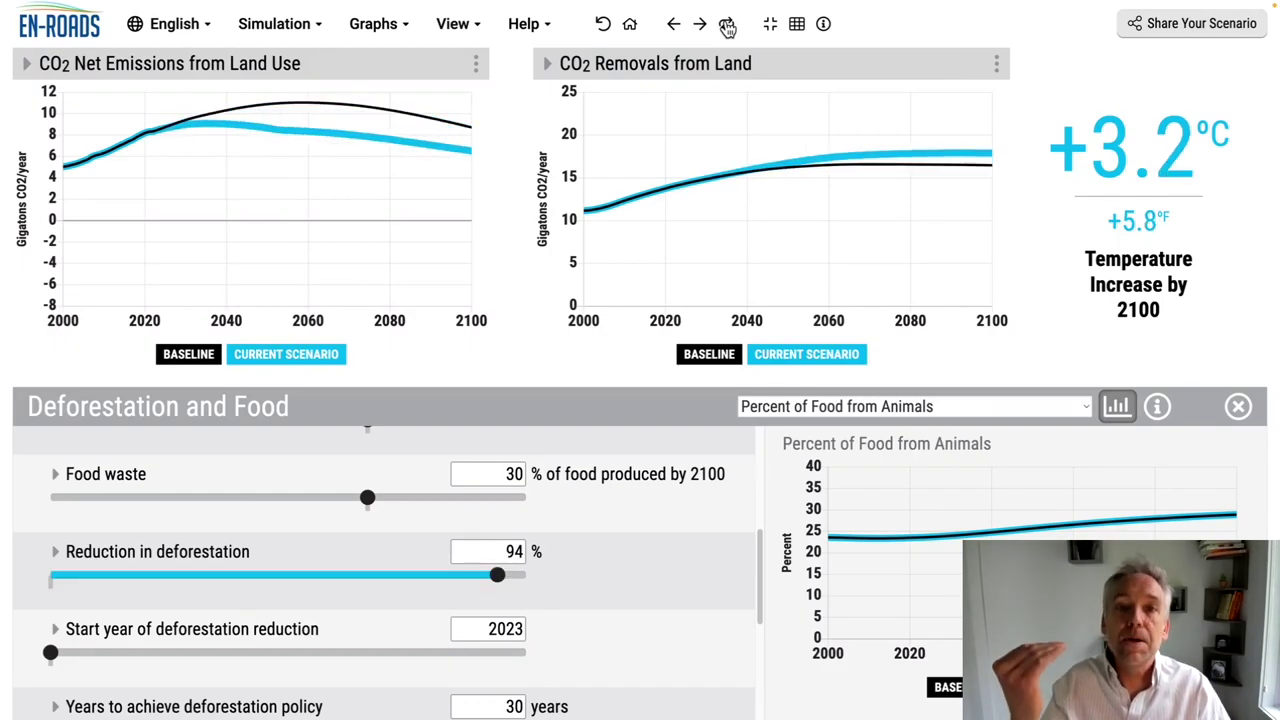
{"action": "left_click", "coordinate": [727, 27]}
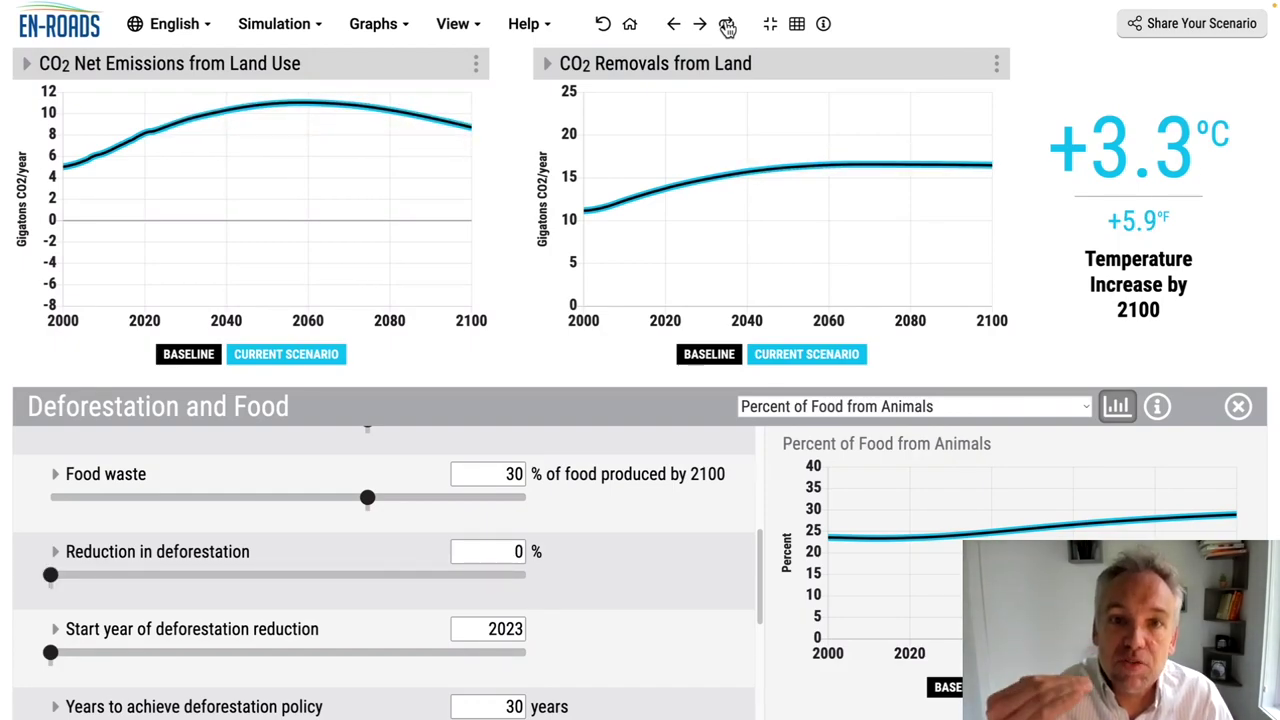
{"action": "left_click", "coordinate": [727, 27]}
{"action": "left_click", "coordinate": [727, 27]}
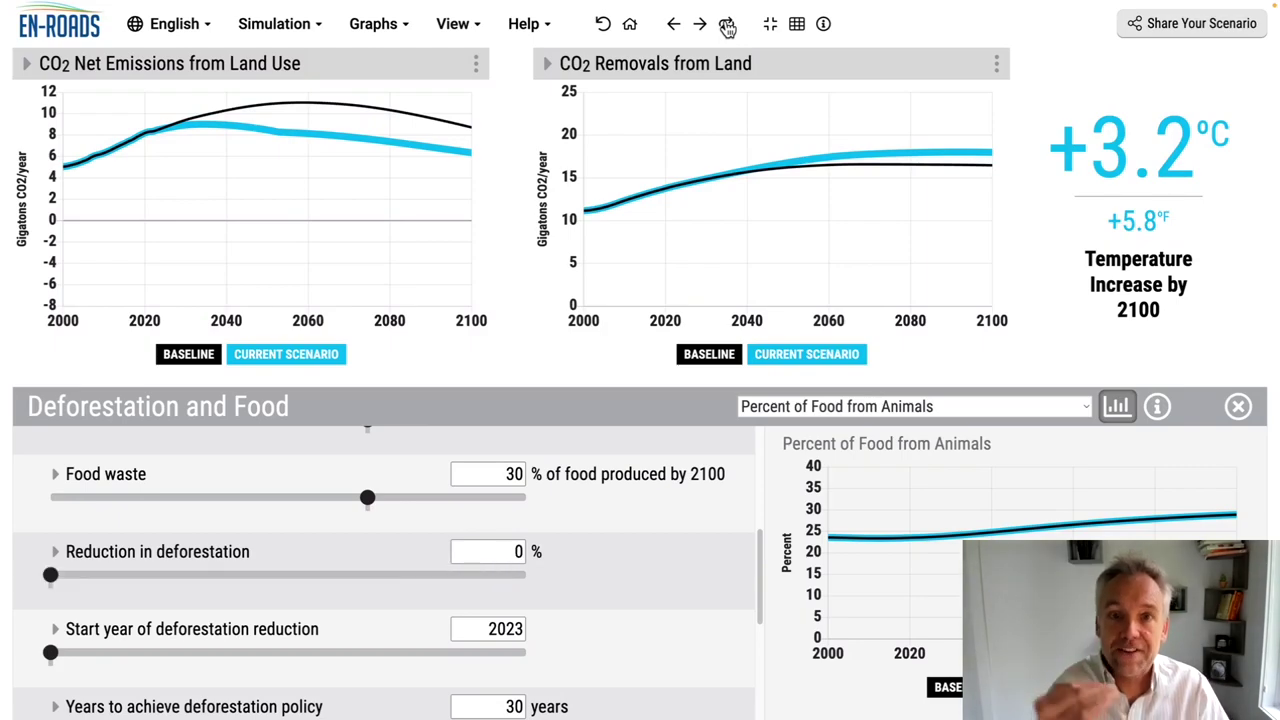
{"action": "left_click", "coordinate": [727, 27]}
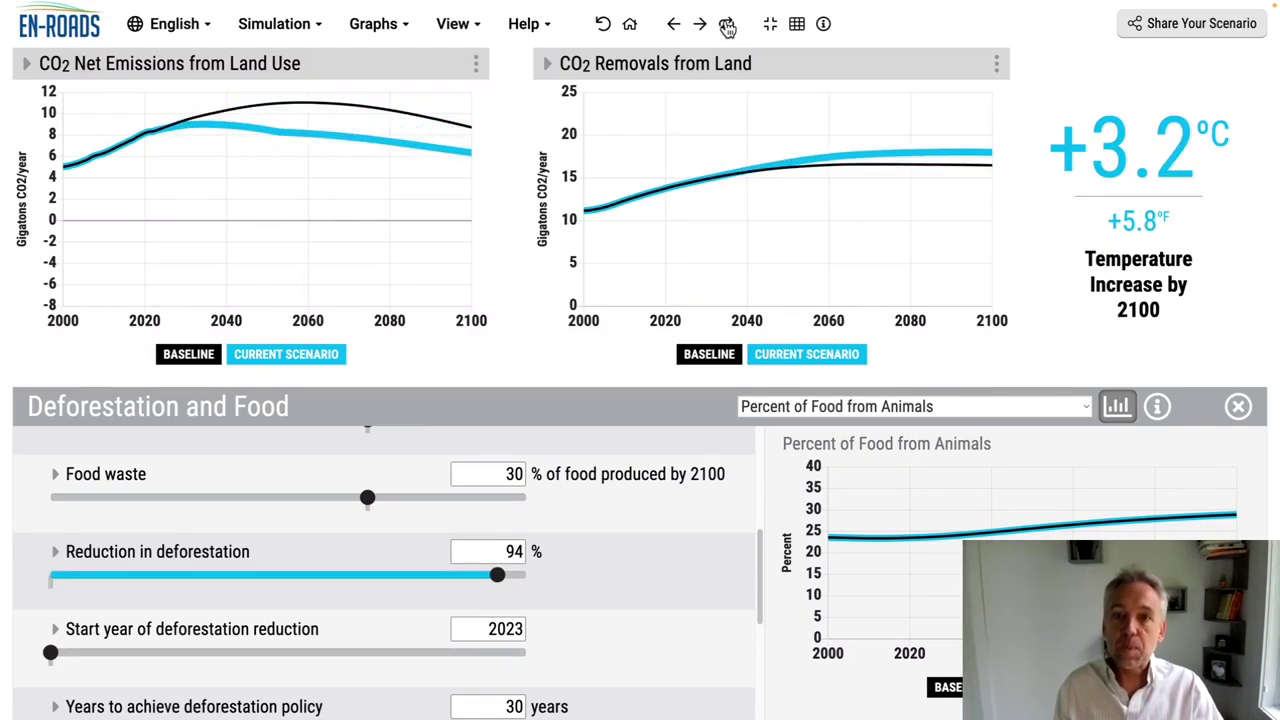
{"action": "left_click", "coordinate": [674, 26]}
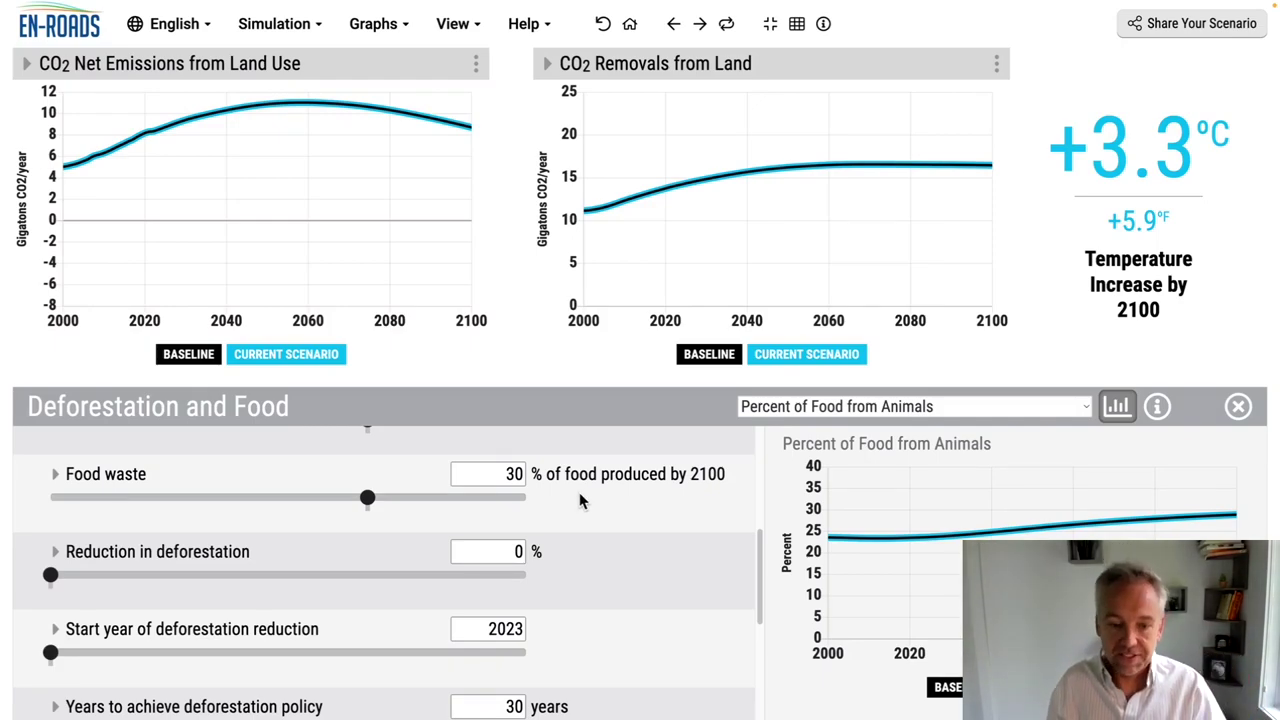
Try a 93% cut in mature forest degradation, then reset all policies and close the deforestation panel.
{"action": "scroll", "coordinate": [579, 495], "scroll_direction": "down", "scroll_amount": 3}
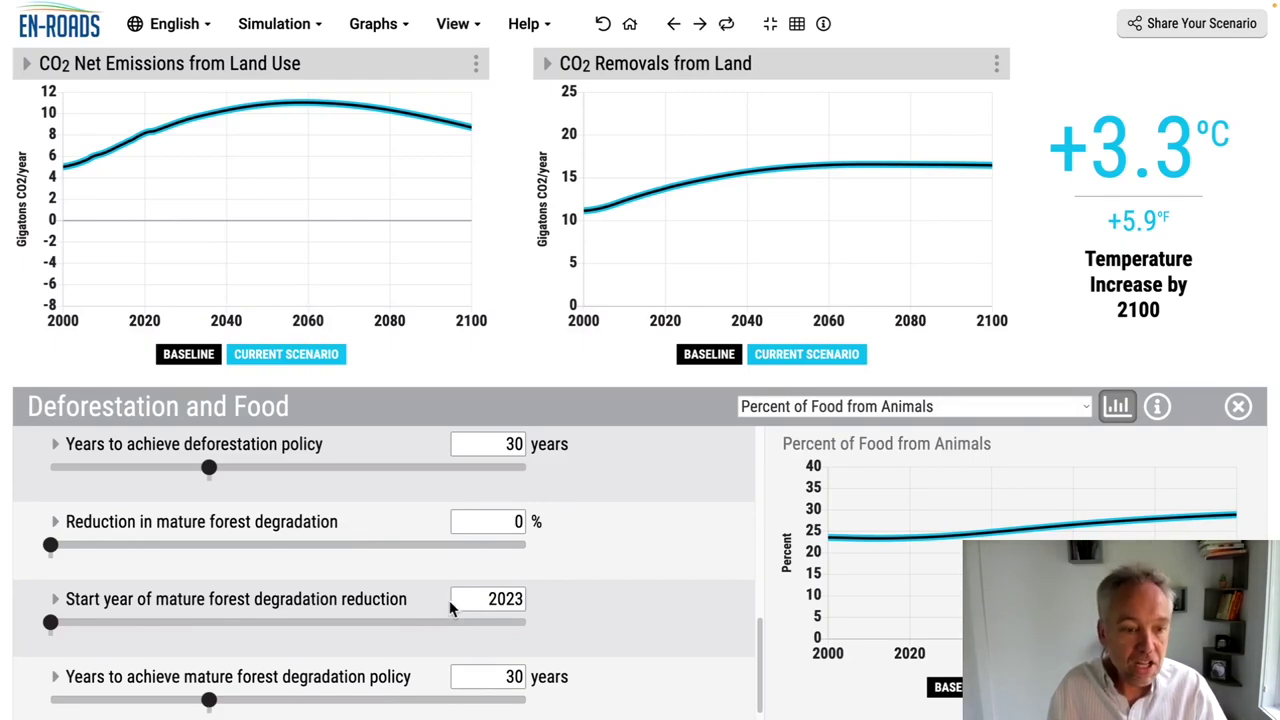
{"action": "left_click", "coordinate": [495, 549]}
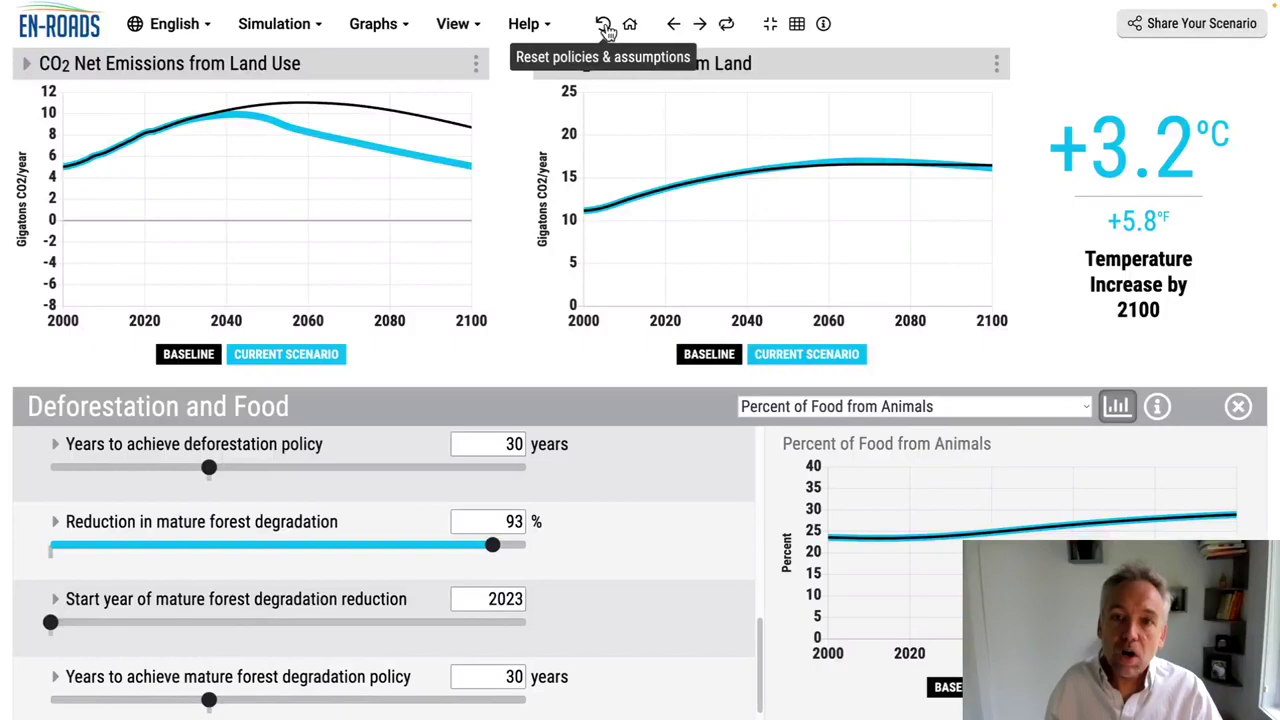
{"action": "left_click", "coordinate": [604, 26]}
{"action": "left_click", "coordinate": [516, 360]}
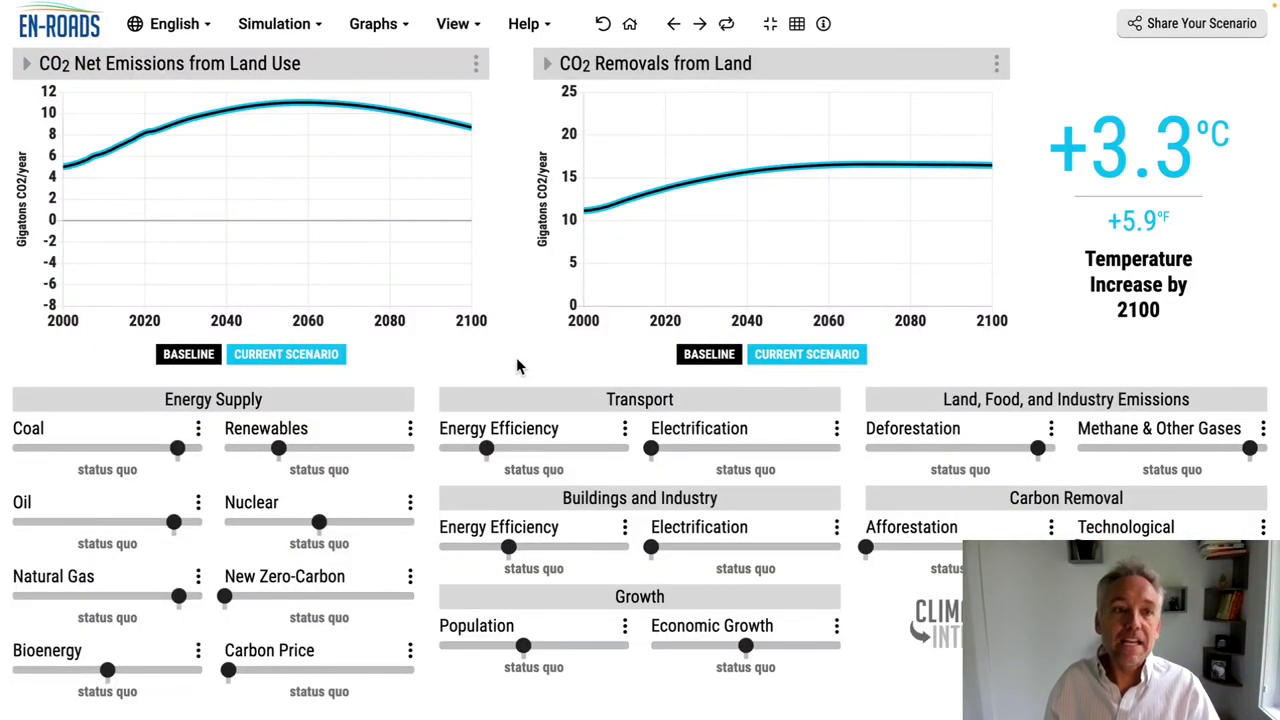
Make bioenergy highly subsidized, replay the change against status quo, then return it to status quo.
{"action": "left_click", "coordinate": [190, 672]}
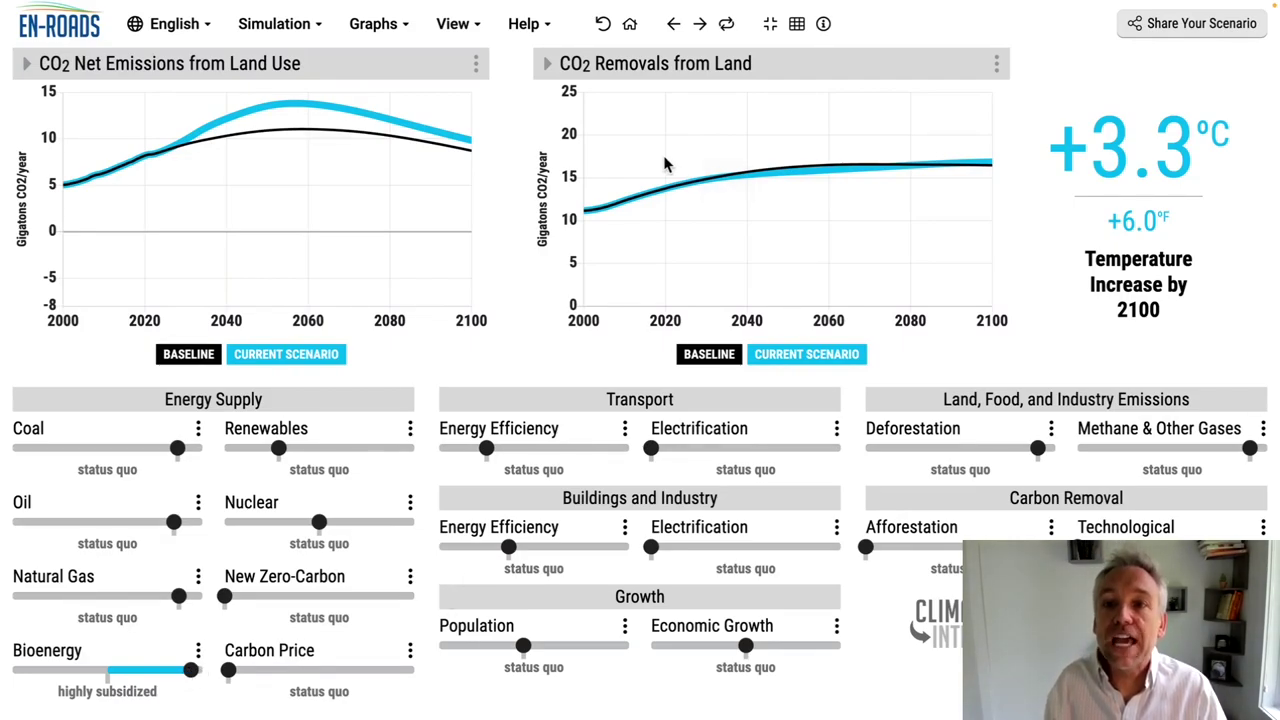
{"action": "left_click", "coordinate": [729, 23]}
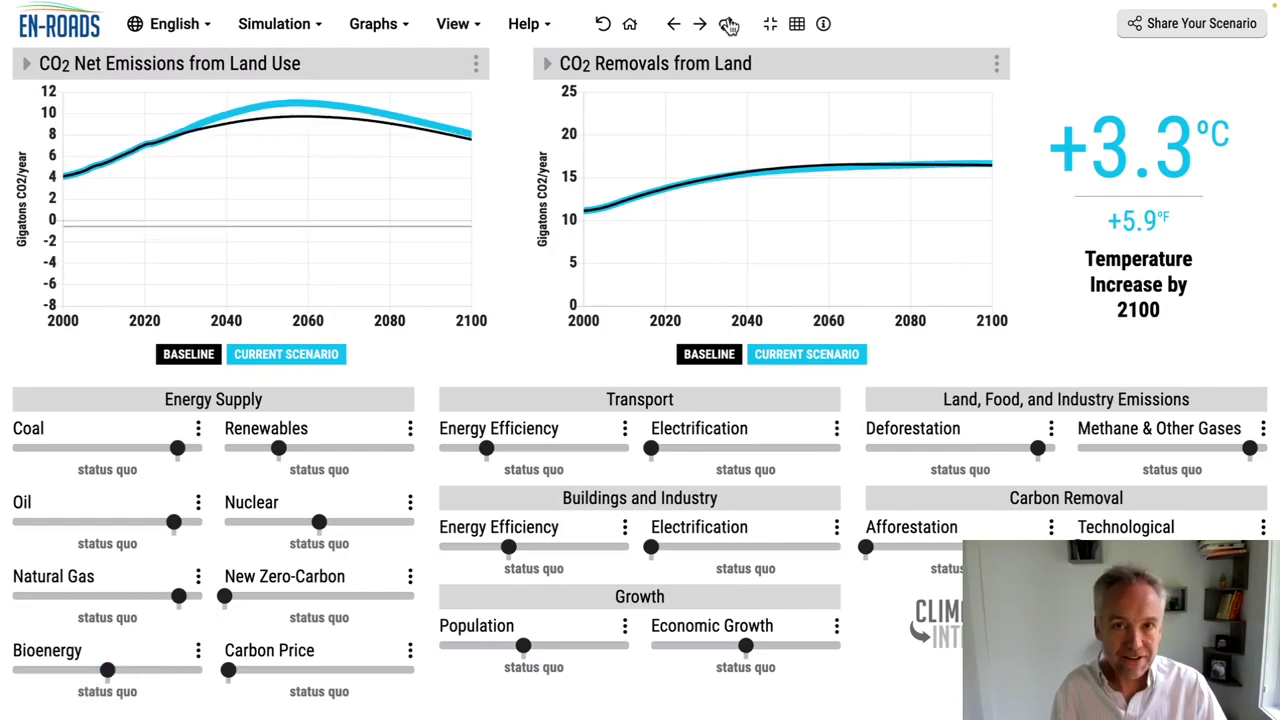
{"action": "left_click", "coordinate": [729, 24]}
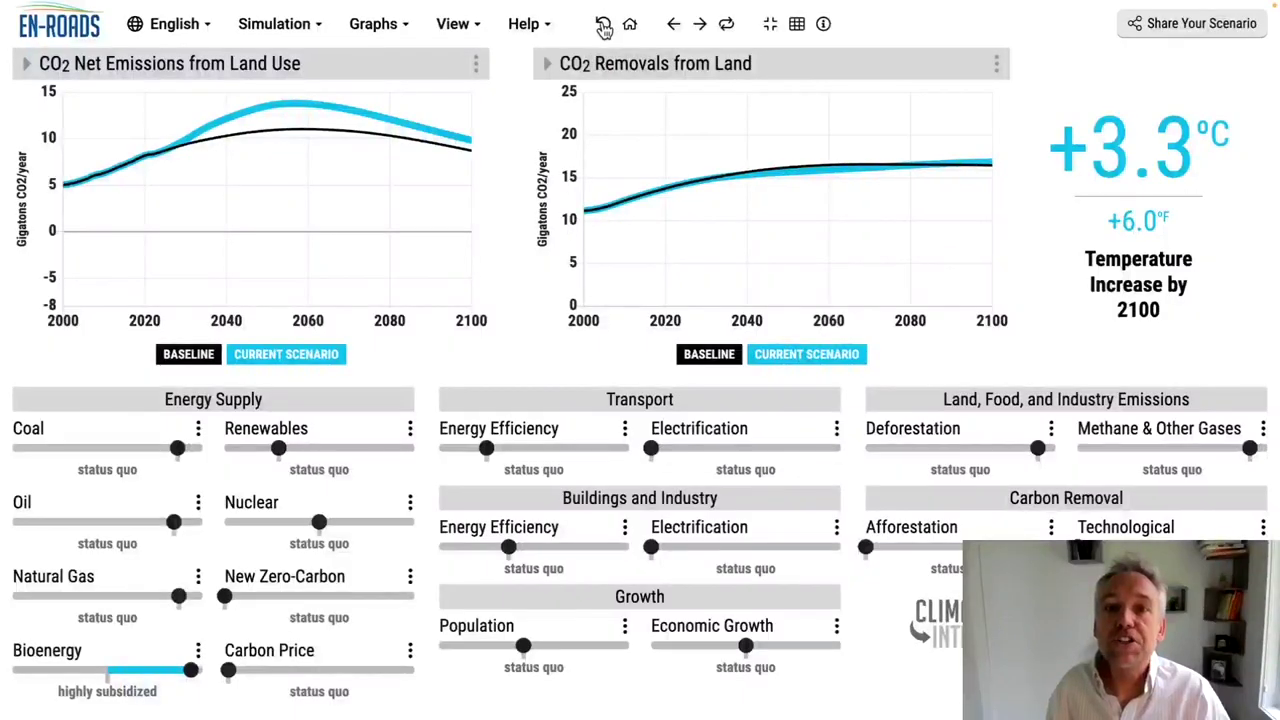
{"action": "left_click", "coordinate": [604, 27]}
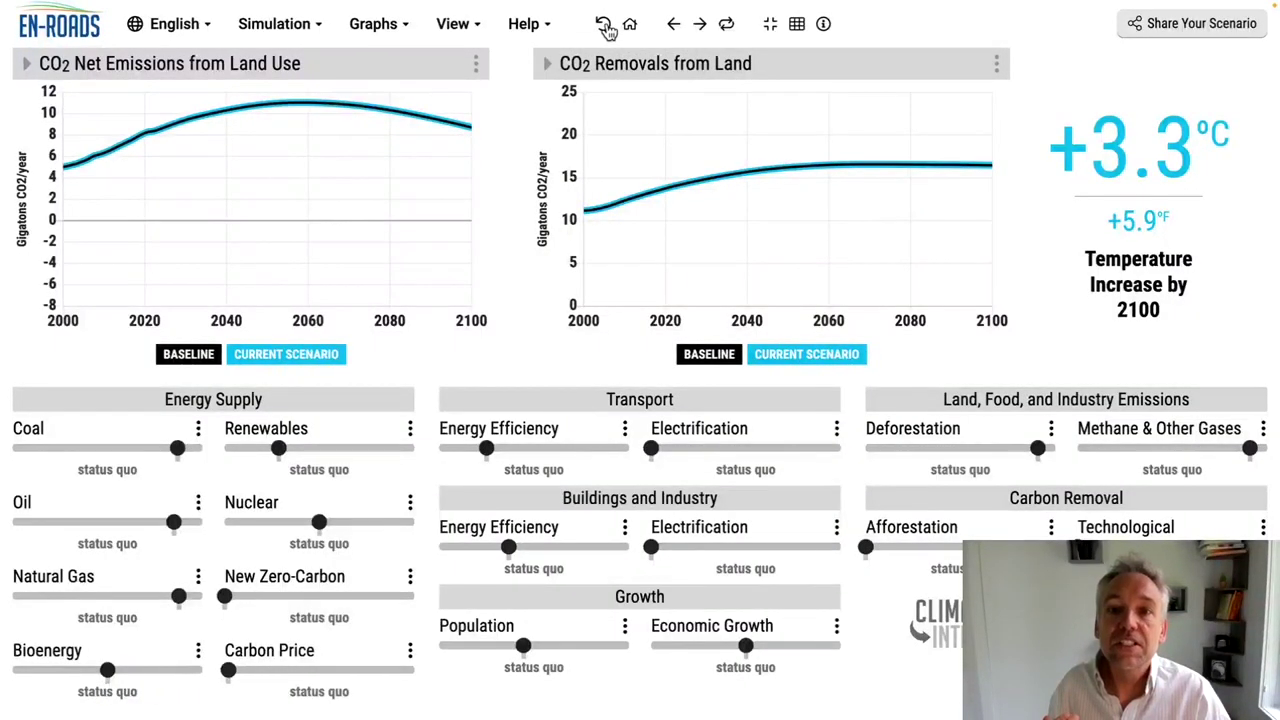
Restore default graphs, graph Electric Share of Total Transport on the left, and open Transport Electrification settings.
{"action": "left_click", "coordinate": [631, 26]}
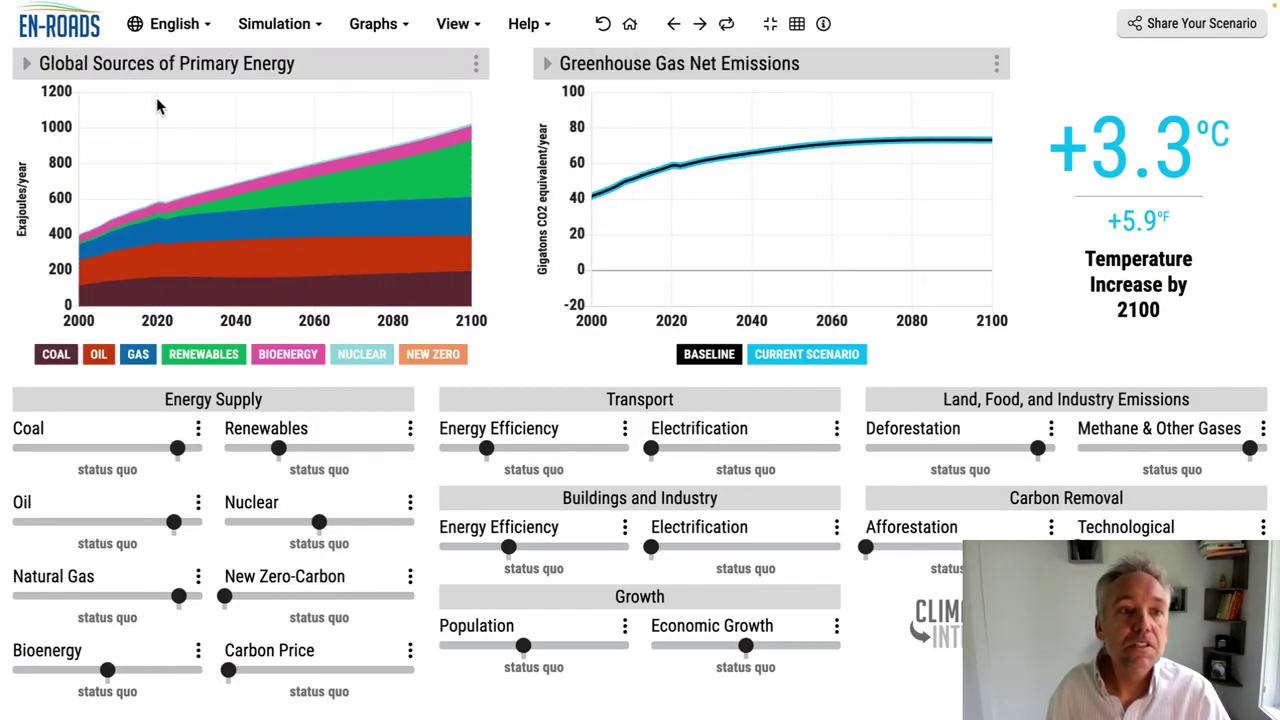
{"action": "left_click", "coordinate": [147, 68]}
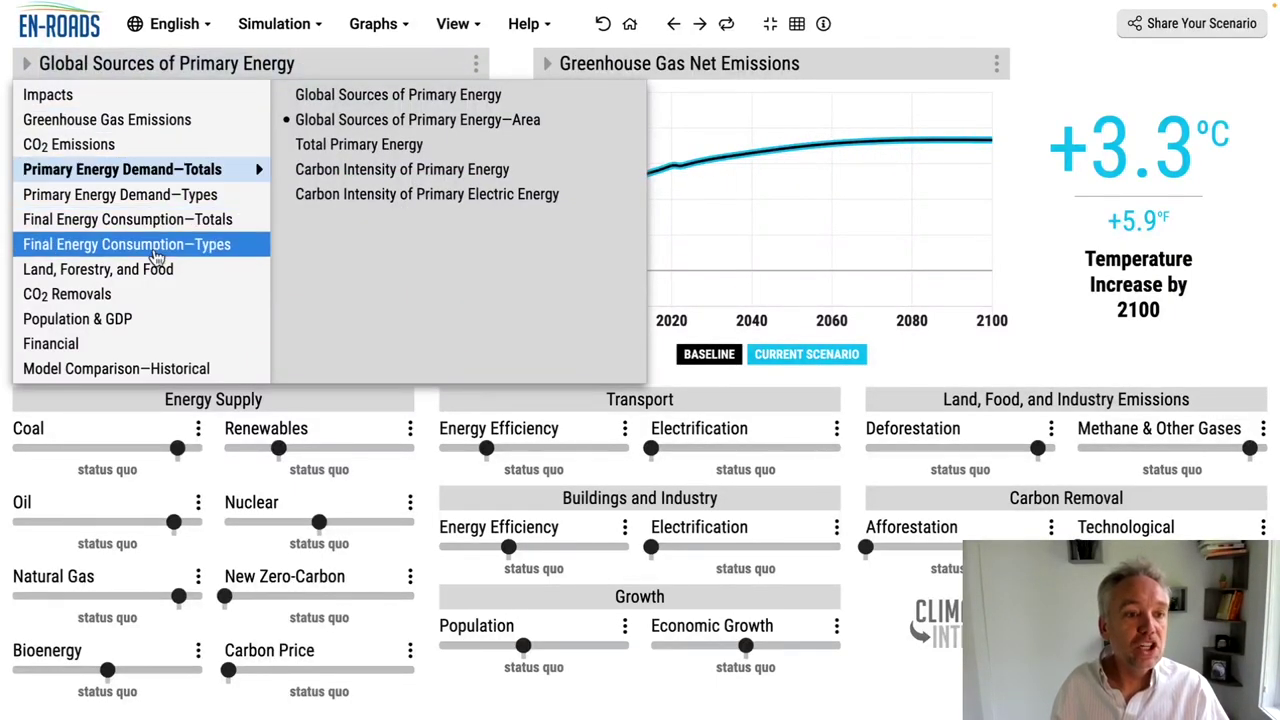
{"action": "mouse_move", "coordinate": [157, 262]}
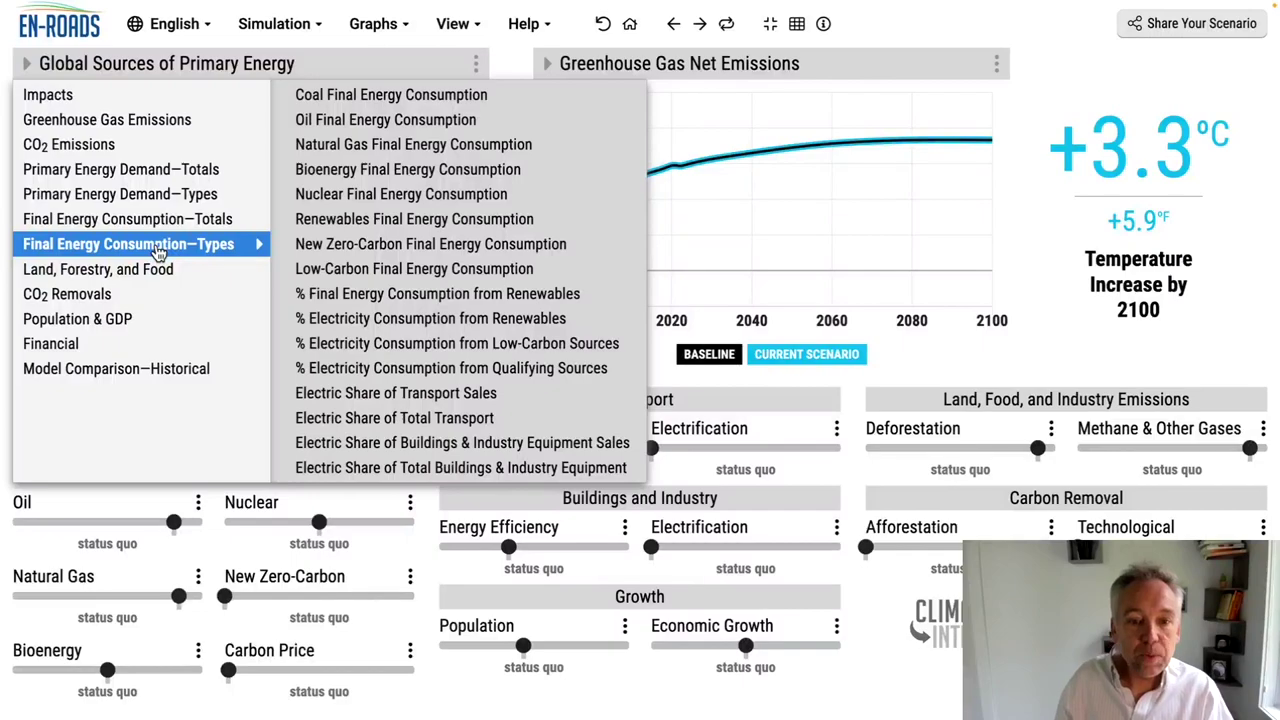
{"action": "left_click", "coordinate": [407, 421]}
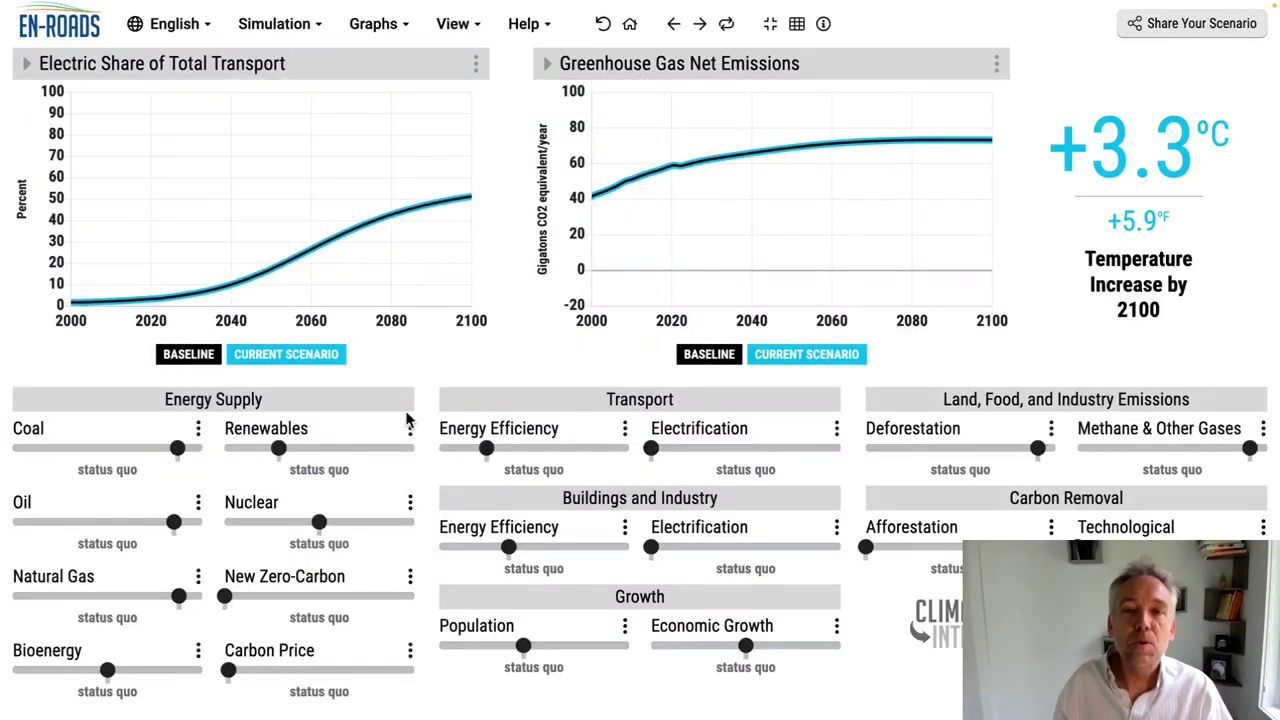
{"action": "left_click", "coordinate": [838, 430]}
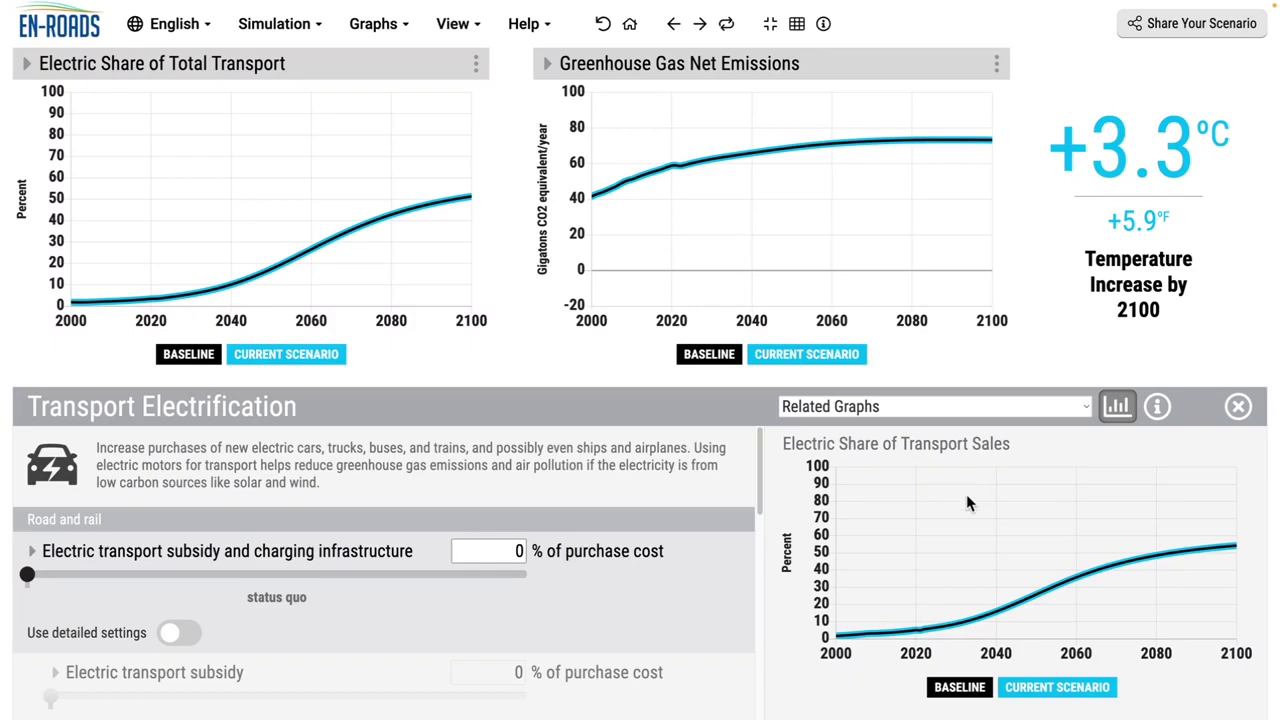
Enable detailed transport settings, try a 37% electric transport subsidy, replay it, then remove it.
{"action": "left_click", "coordinate": [184, 629]}
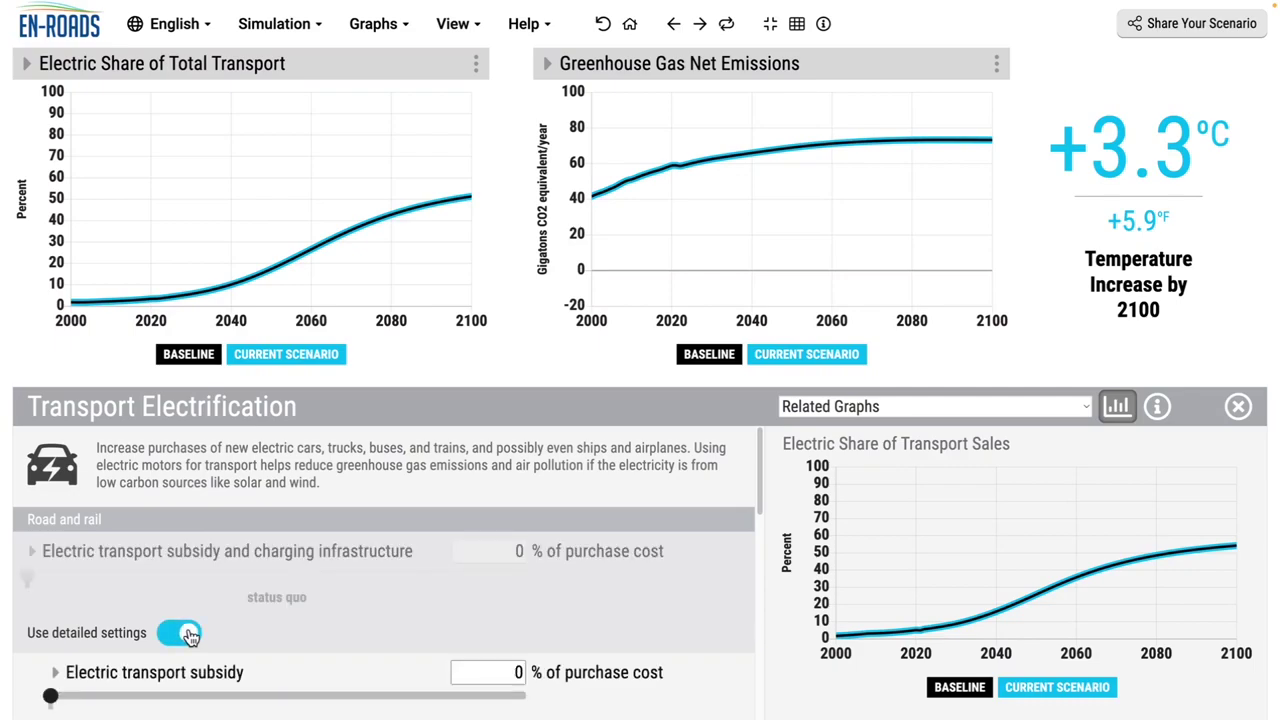
{"action": "scroll", "coordinate": [190, 636], "scroll_direction": "down", "scroll_amount": 1}
{"action": "scroll", "coordinate": [191, 637], "scroll_direction": "down", "scroll_amount": 1}
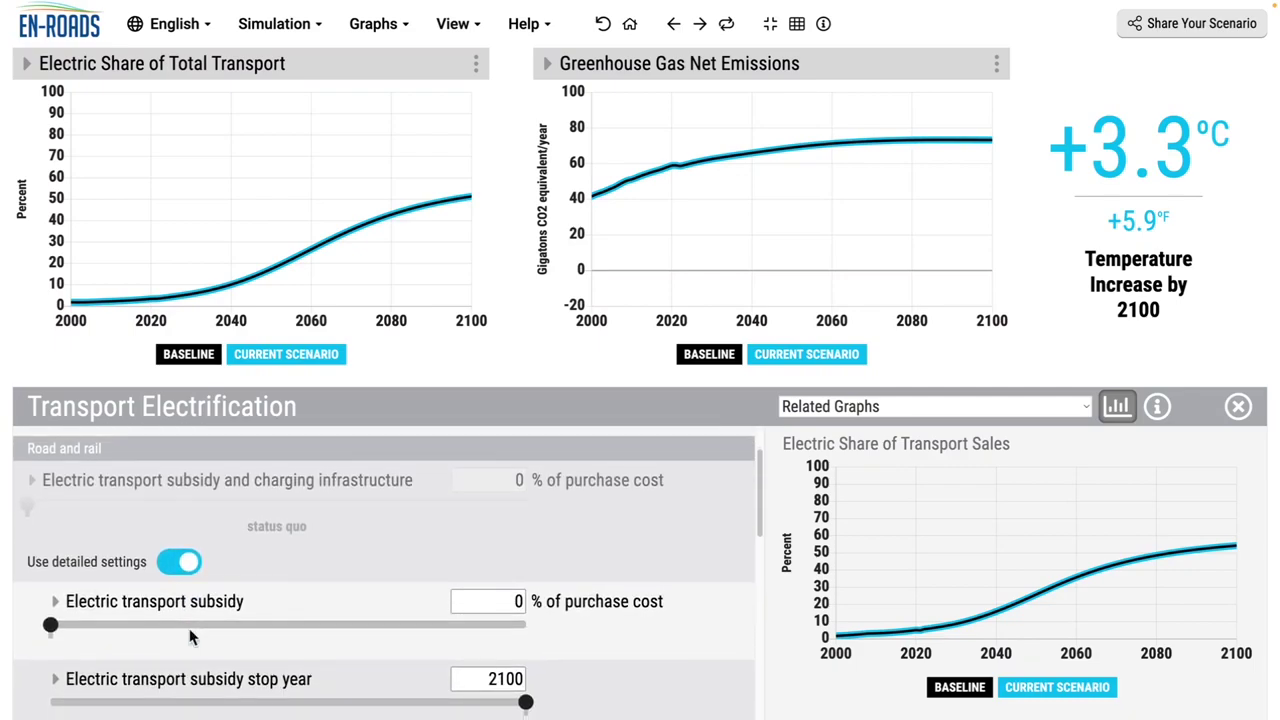
{"action": "left_click", "coordinate": [400, 626]}
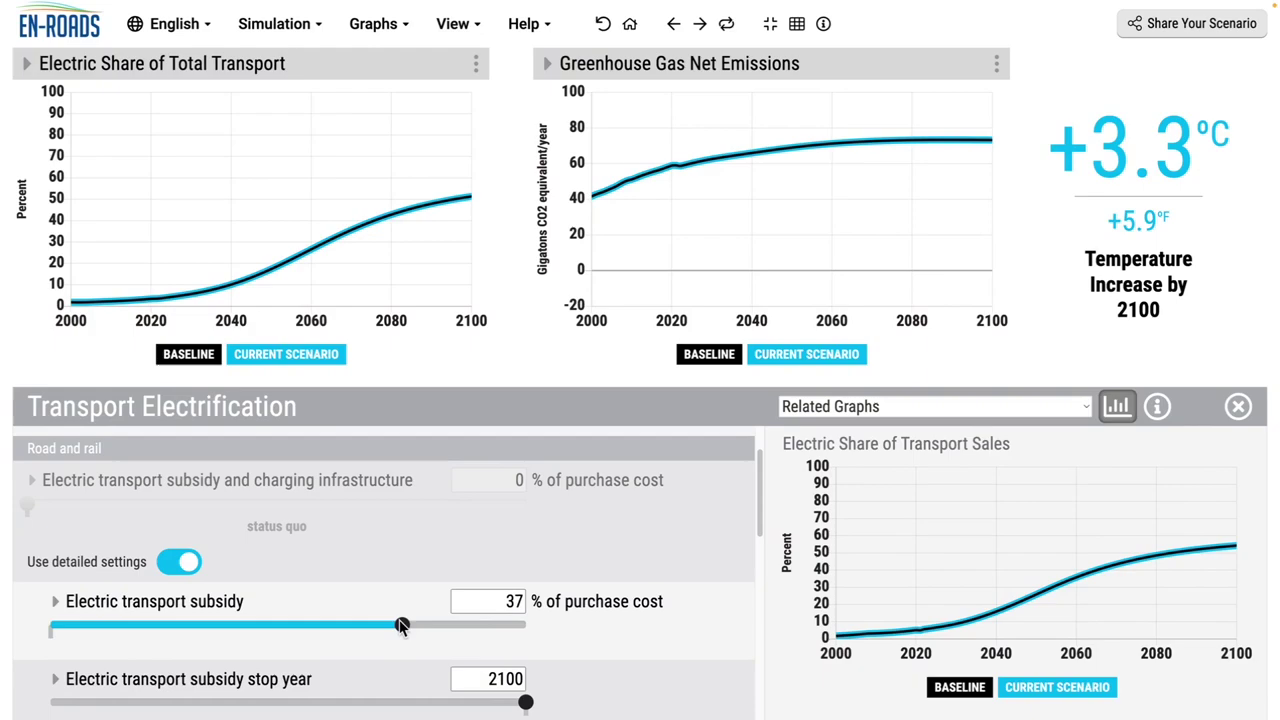
{"action": "left_click", "coordinate": [727, 24]}
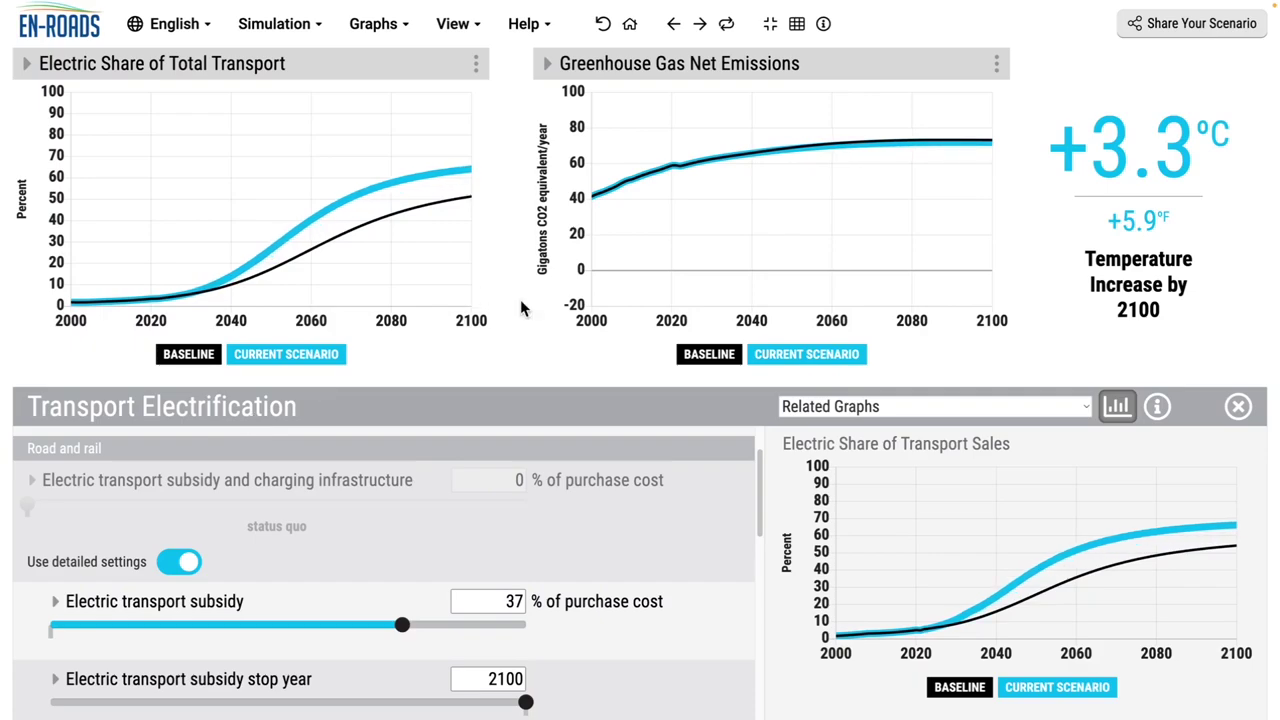
{"action": "left_click", "coordinate": [674, 26]}
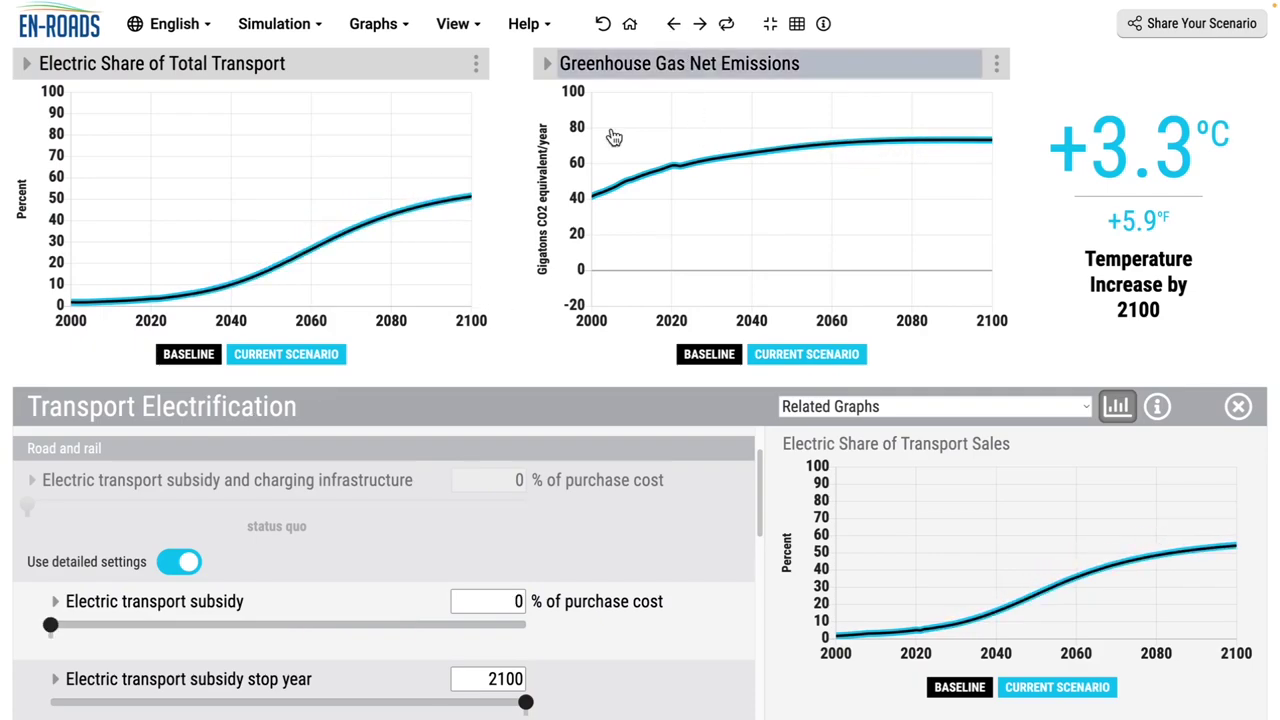
Build charging infrastructure to 80% of required, then reset all policies to baseline.
{"action": "scroll", "coordinate": [245, 640], "scroll_direction": "down", "scroll_amount": 2}
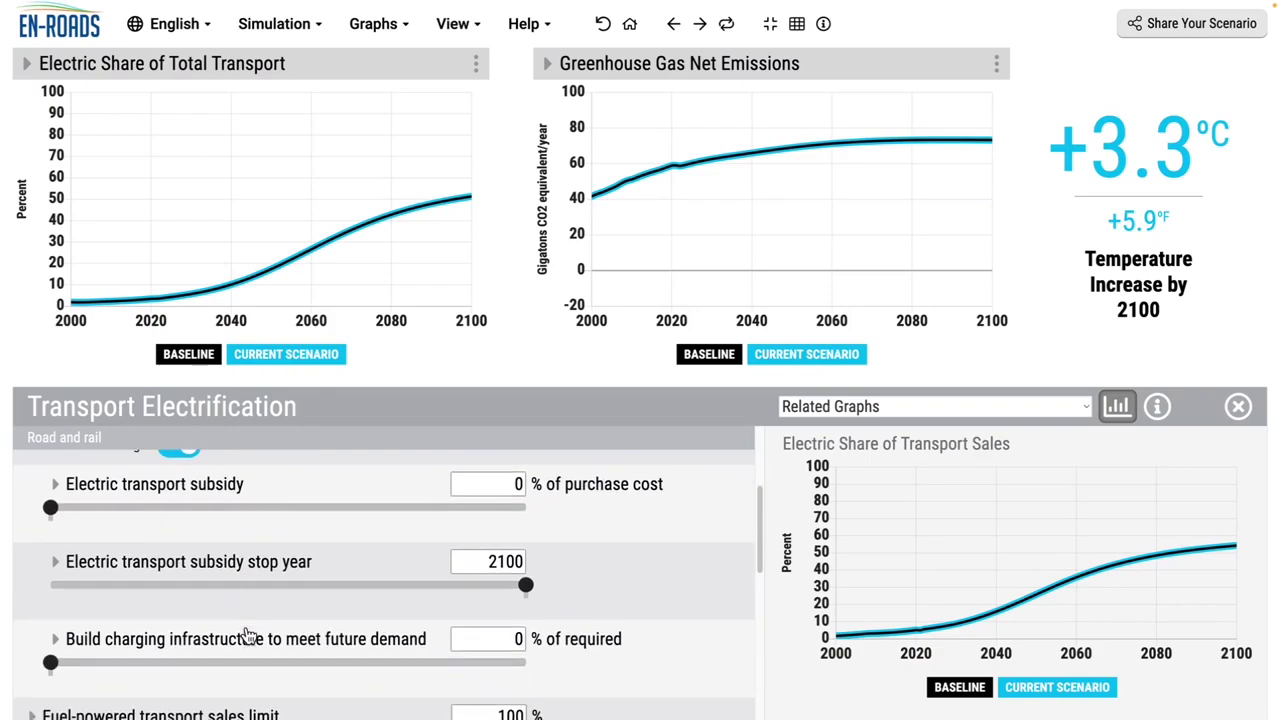
{"action": "scroll", "coordinate": [247, 637], "scroll_direction": "down", "scroll_amount": 1}
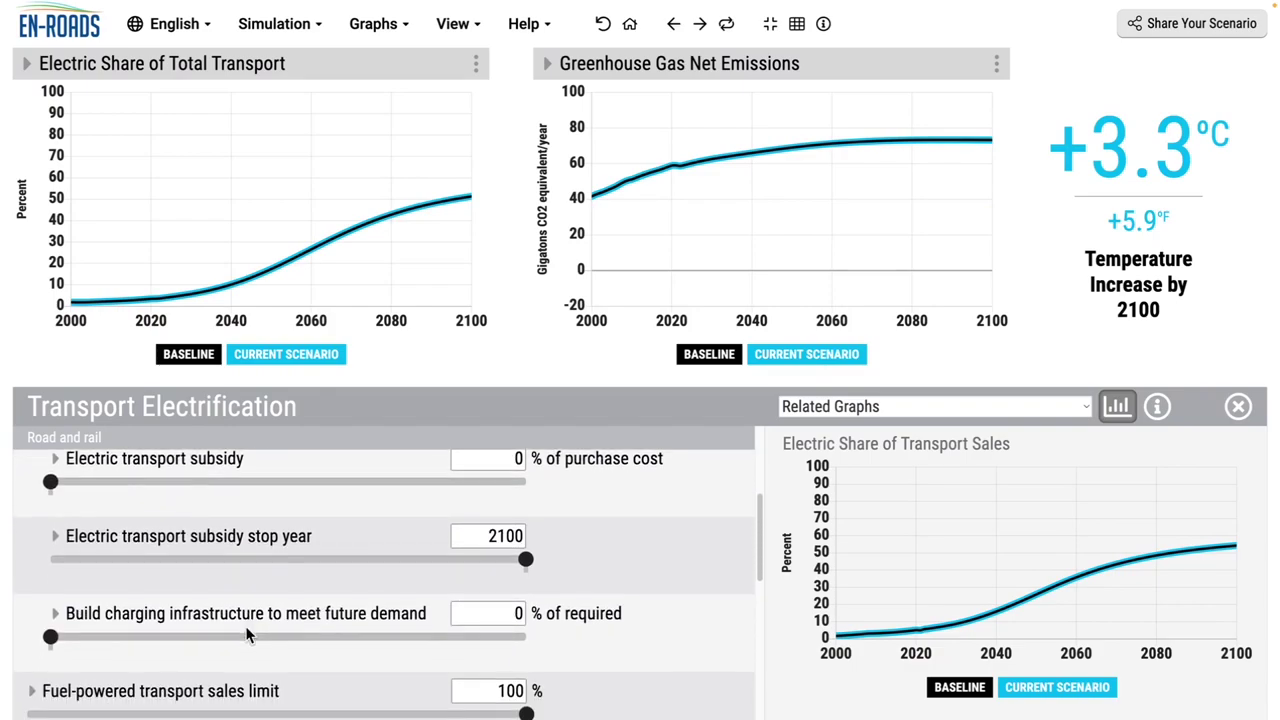
{"action": "left_click", "coordinate": [430, 636]}
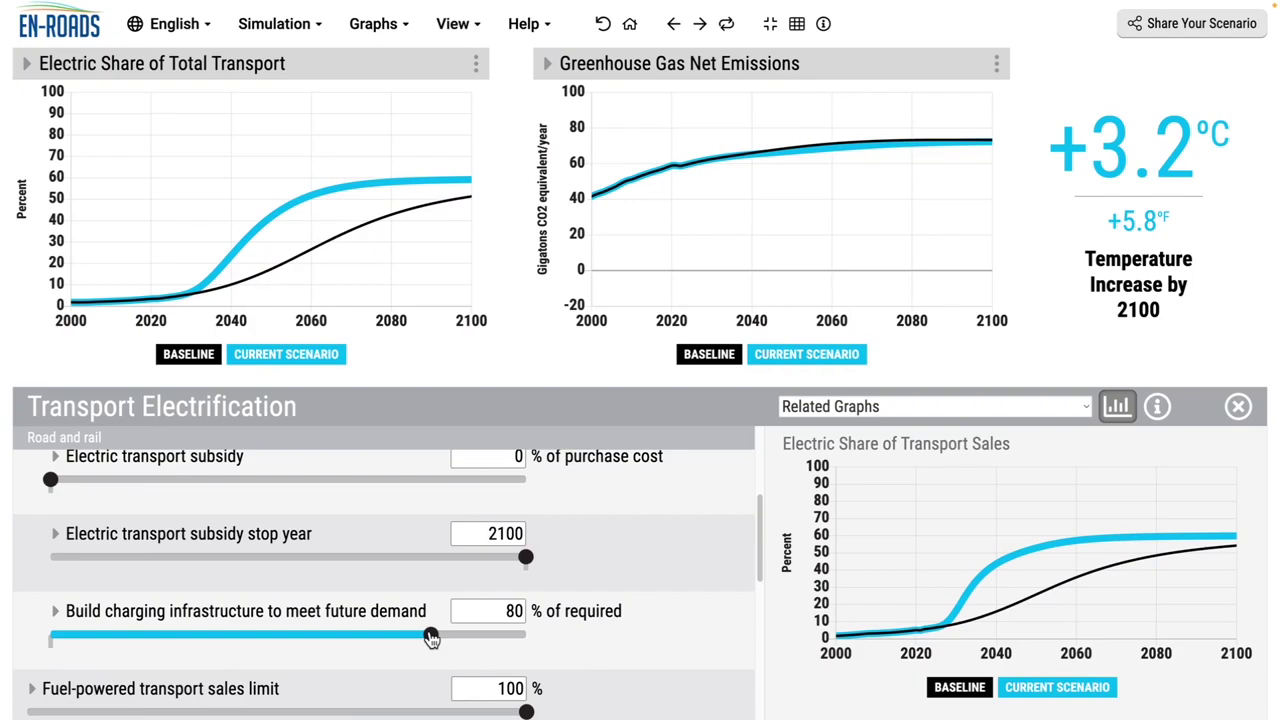
{"action": "mouse_move", "coordinate": [608, 18]}
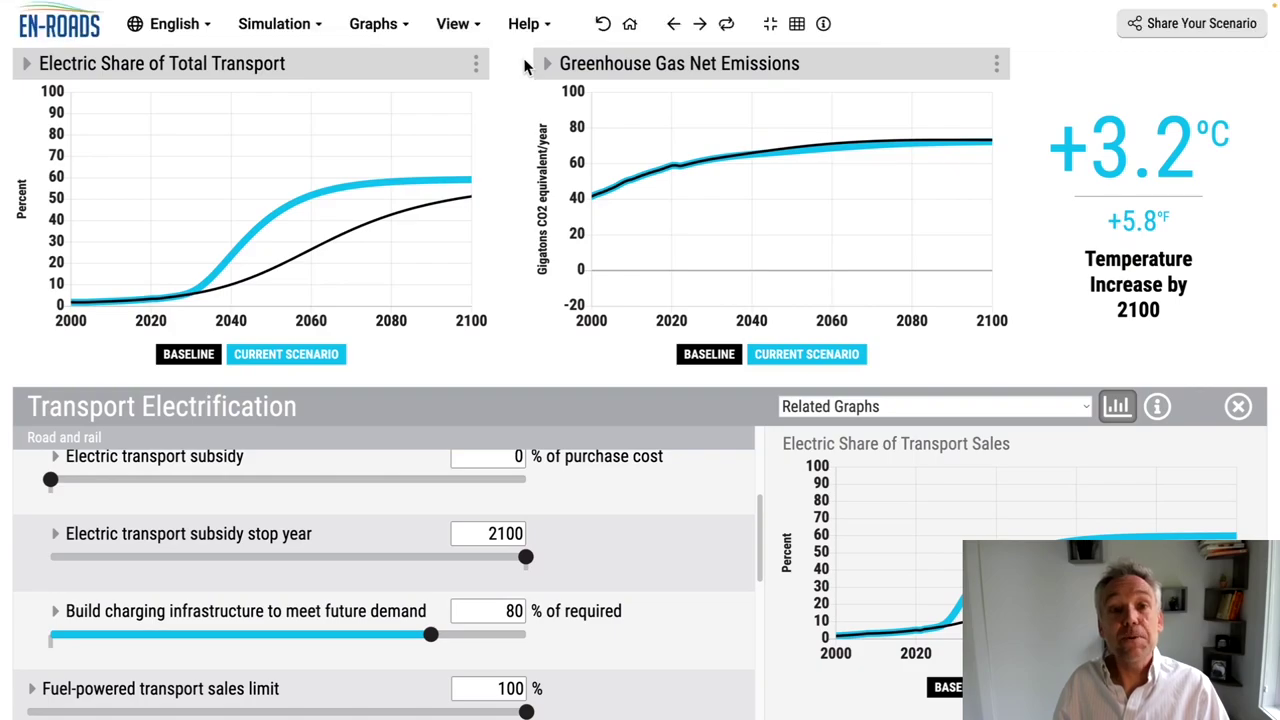
{"action": "left_click", "coordinate": [604, 26]}
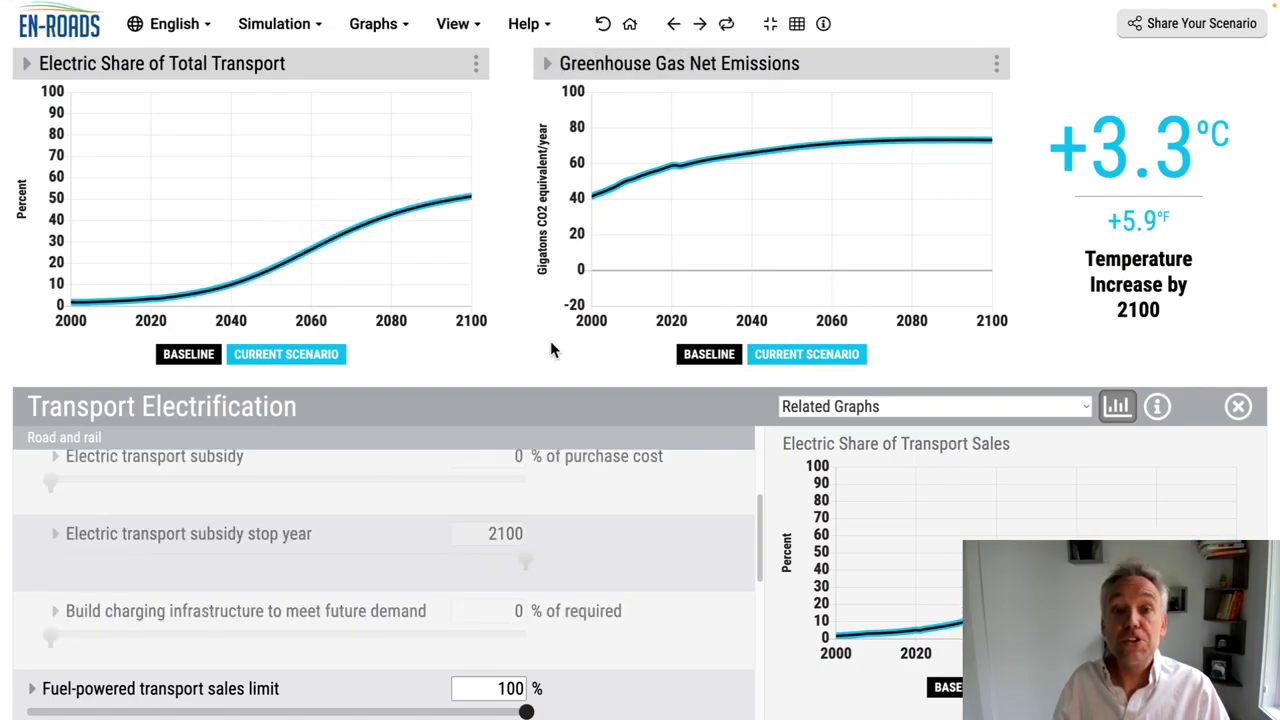
Reopen the Transport Electrification panel with its detailed settings turned on.
{"action": "left_click", "coordinate": [555, 349]}
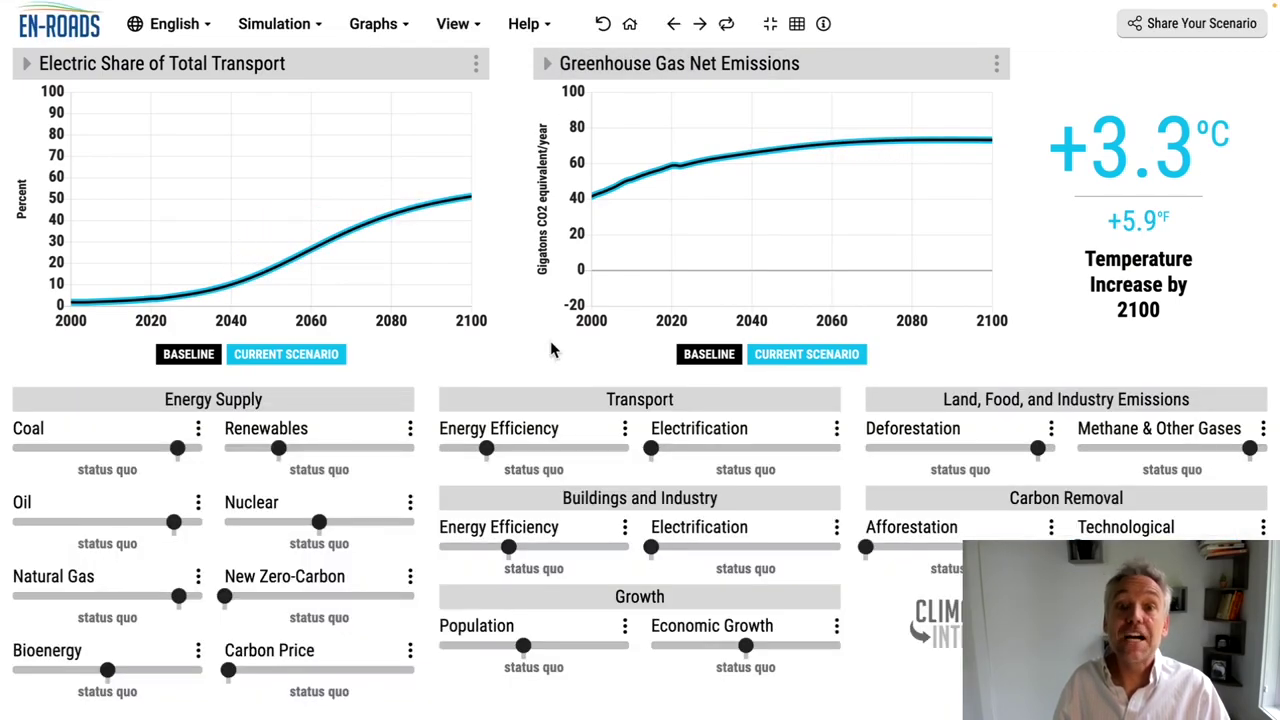
{"action": "left_click", "coordinate": [838, 429]}
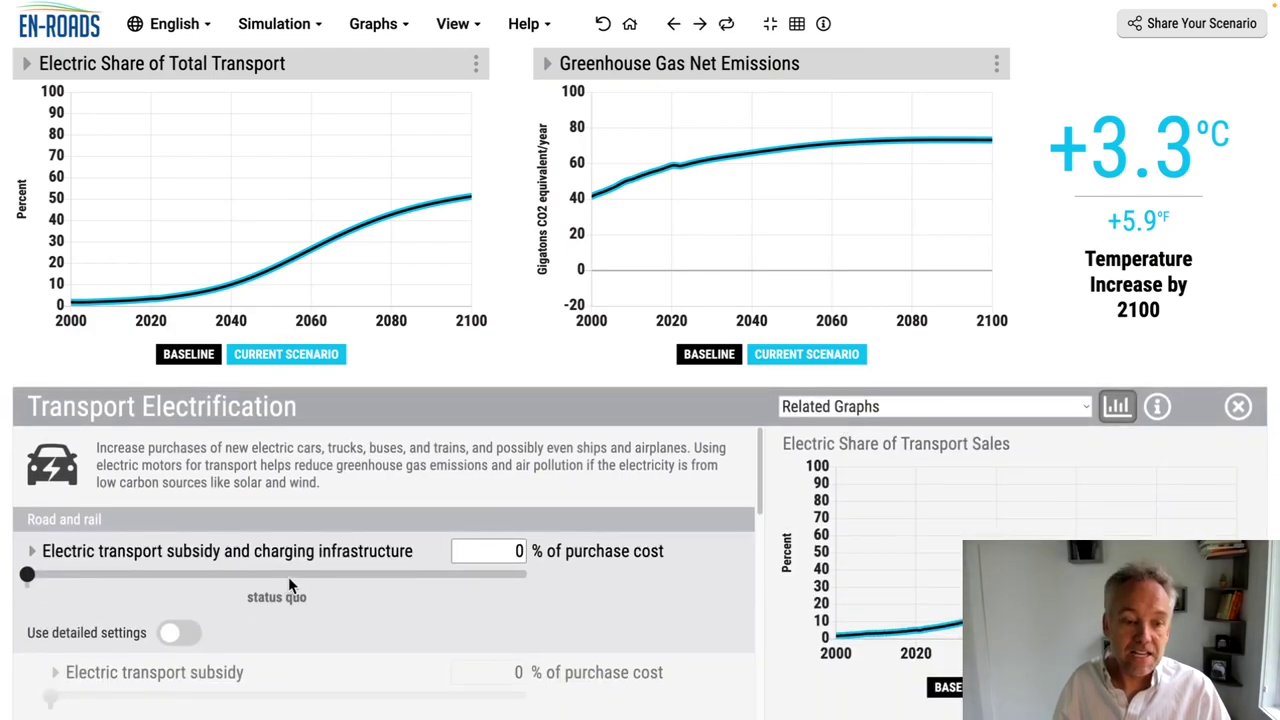
{"action": "left_click", "coordinate": [182, 632]}
{"action": "scroll", "coordinate": [186, 636], "scroll_direction": "down", "scroll_amount": 2}
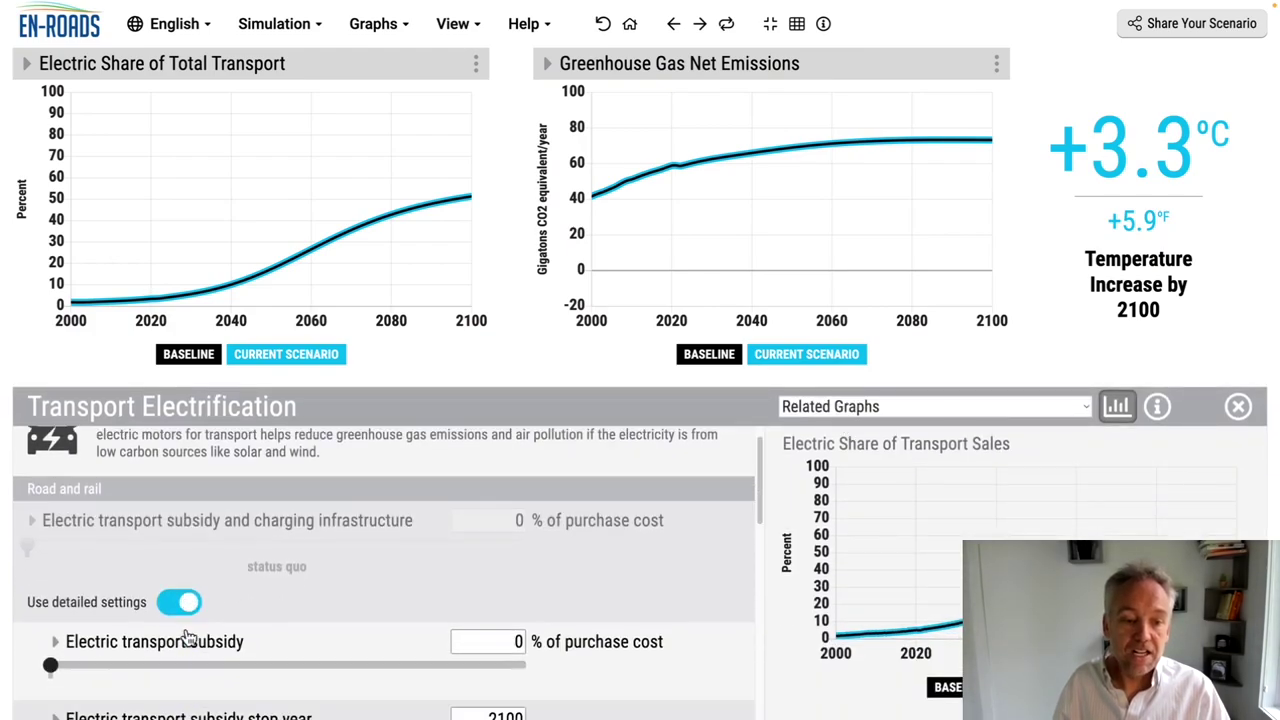
{"action": "scroll", "coordinate": [186, 637], "scroll_direction": "down", "scroll_amount": 5}
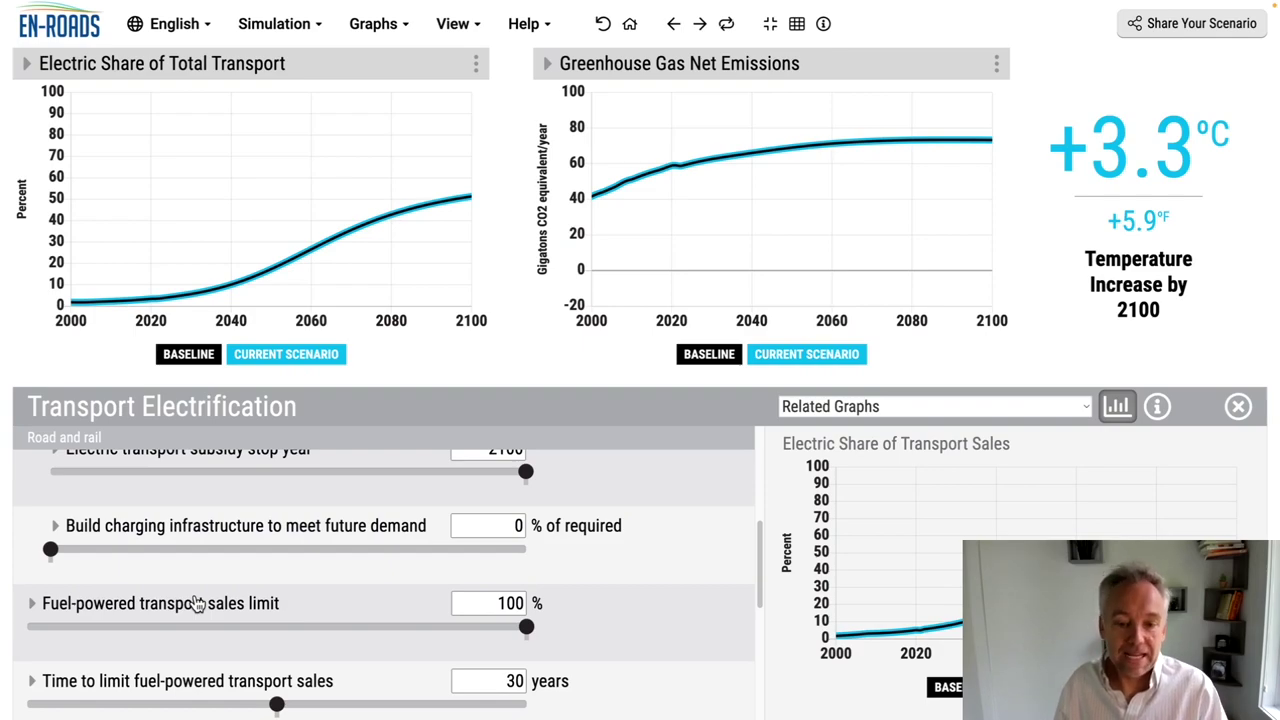
Lower the fuel-powered transport sales limit through 80% and 39% to 16%, then reset to baseline.
{"action": "left_click", "coordinate": [426, 626]}
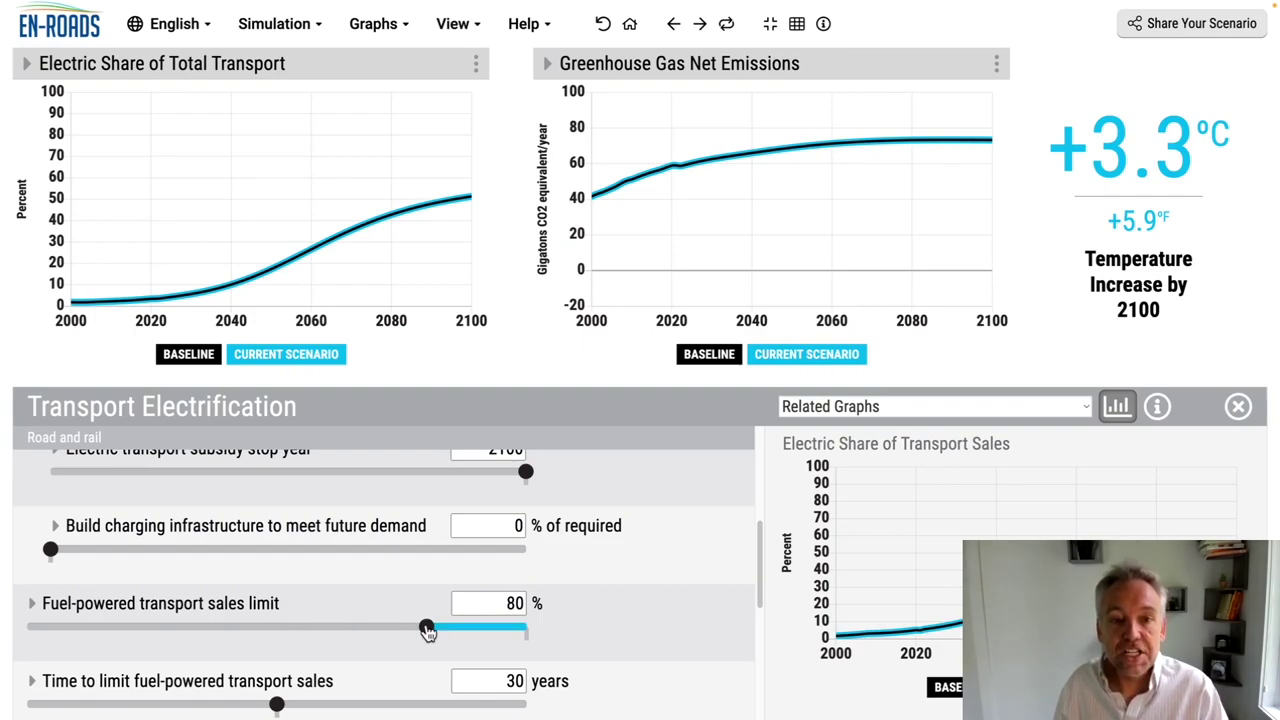
{"action": "left_click", "coordinate": [223, 626]}
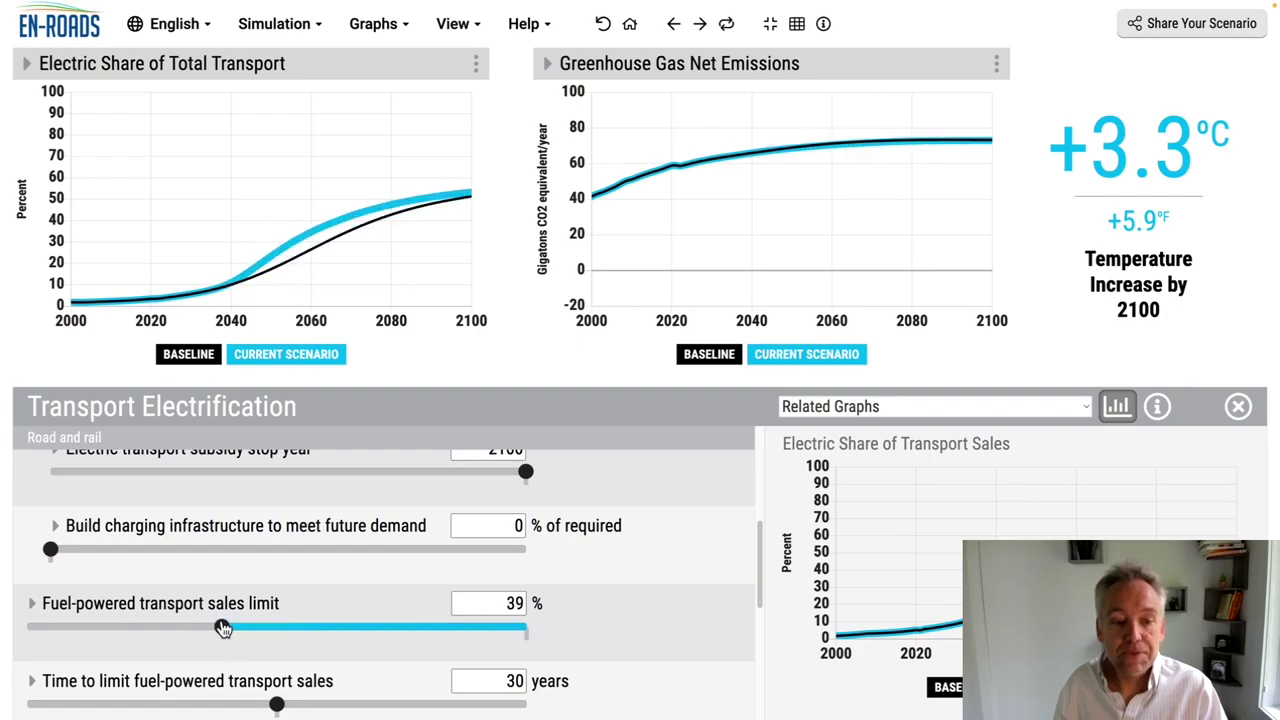
{"action": "left_click", "coordinate": [109, 628]}
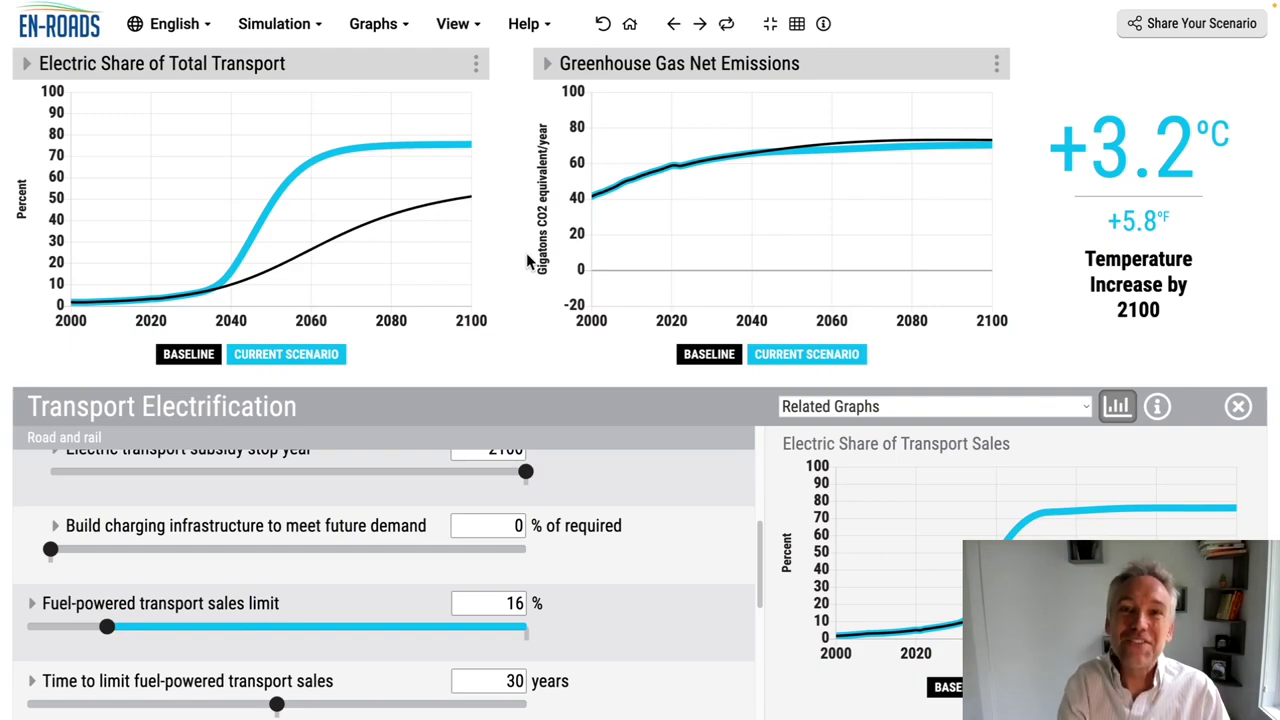
{"action": "left_click", "coordinate": [630, 28]}
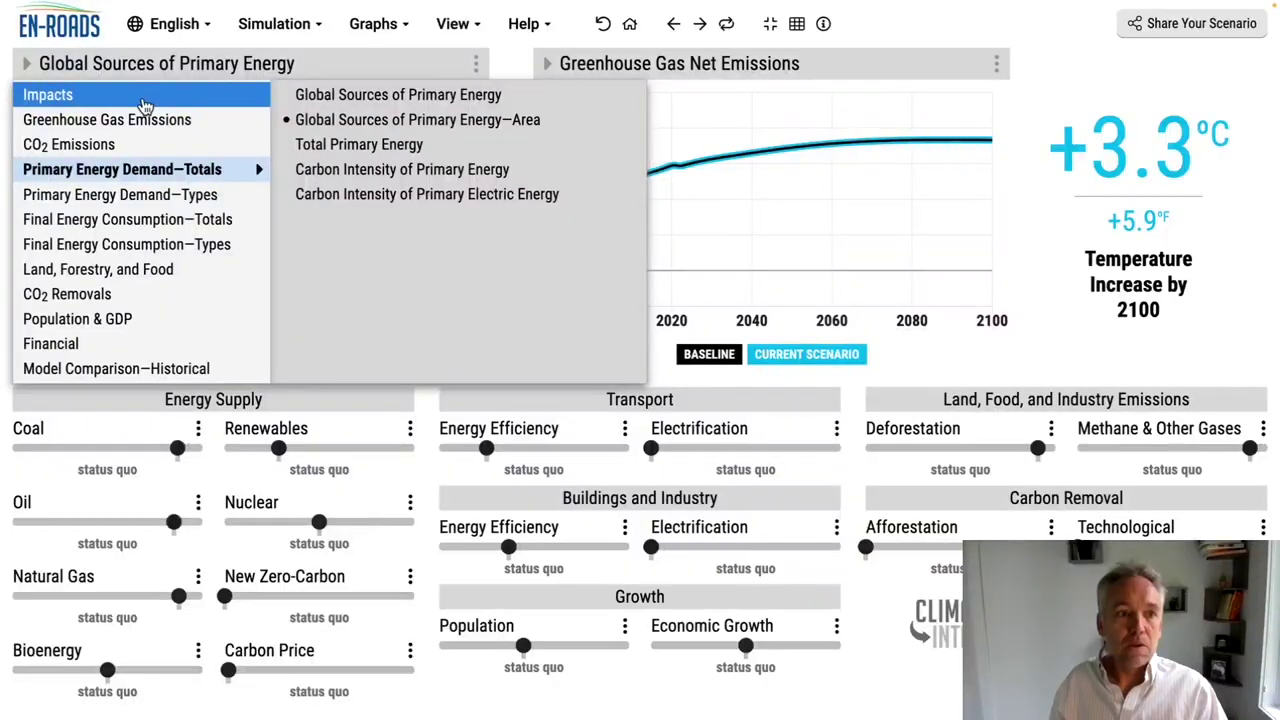
Go to the left graph's title menu to select Global Sources of Primary Energy.
{"action": "mouse_move", "coordinate": [145, 106]}
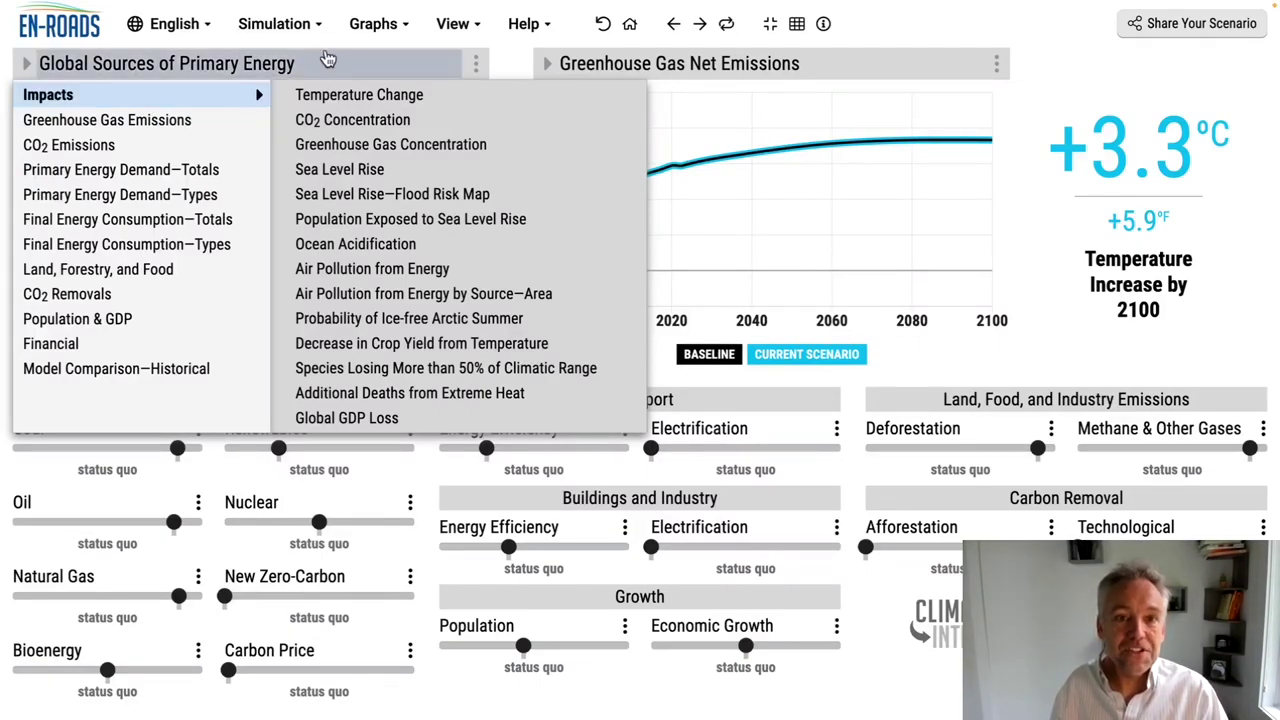
In the Coal settings, set Reduce new coal infrastructure to 9%, keeping warming at +3.3 °C.
{"action": "left_click", "coordinate": [511, 60]}
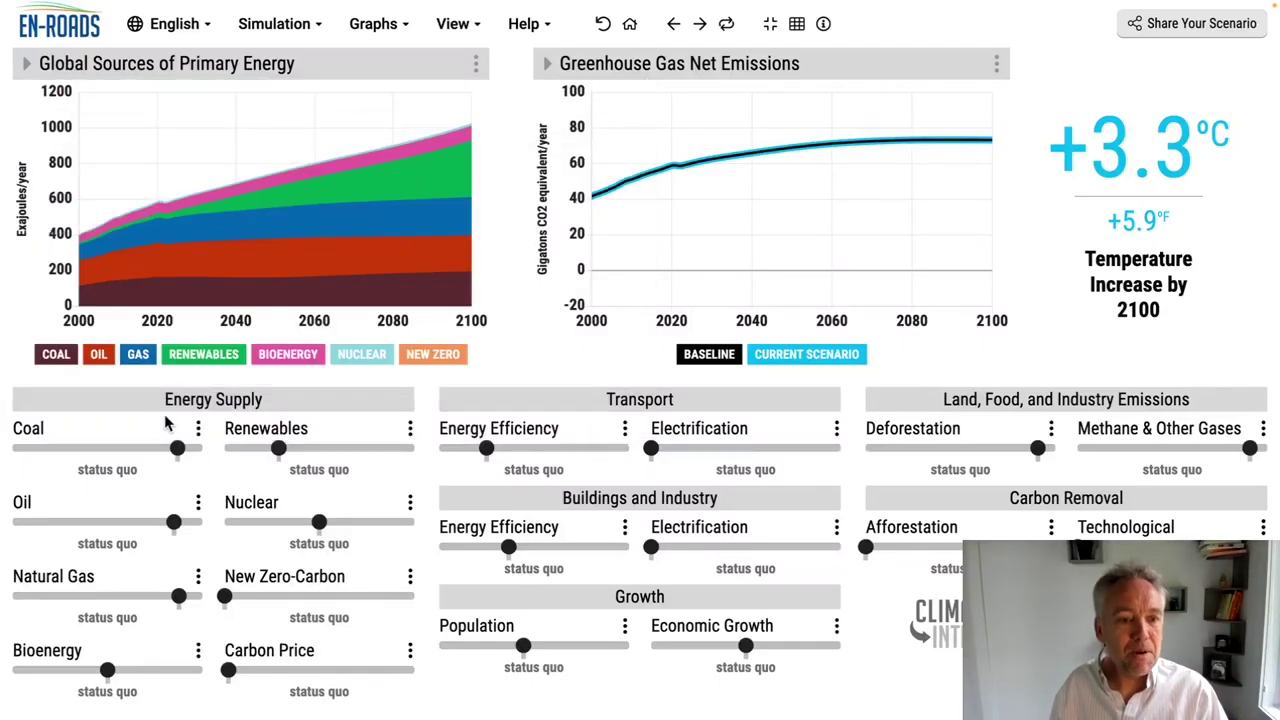
{"action": "left_click", "coordinate": [198, 430]}
{"action": "scroll", "coordinate": [239, 580], "scroll_direction": "down", "scroll_amount": 3}
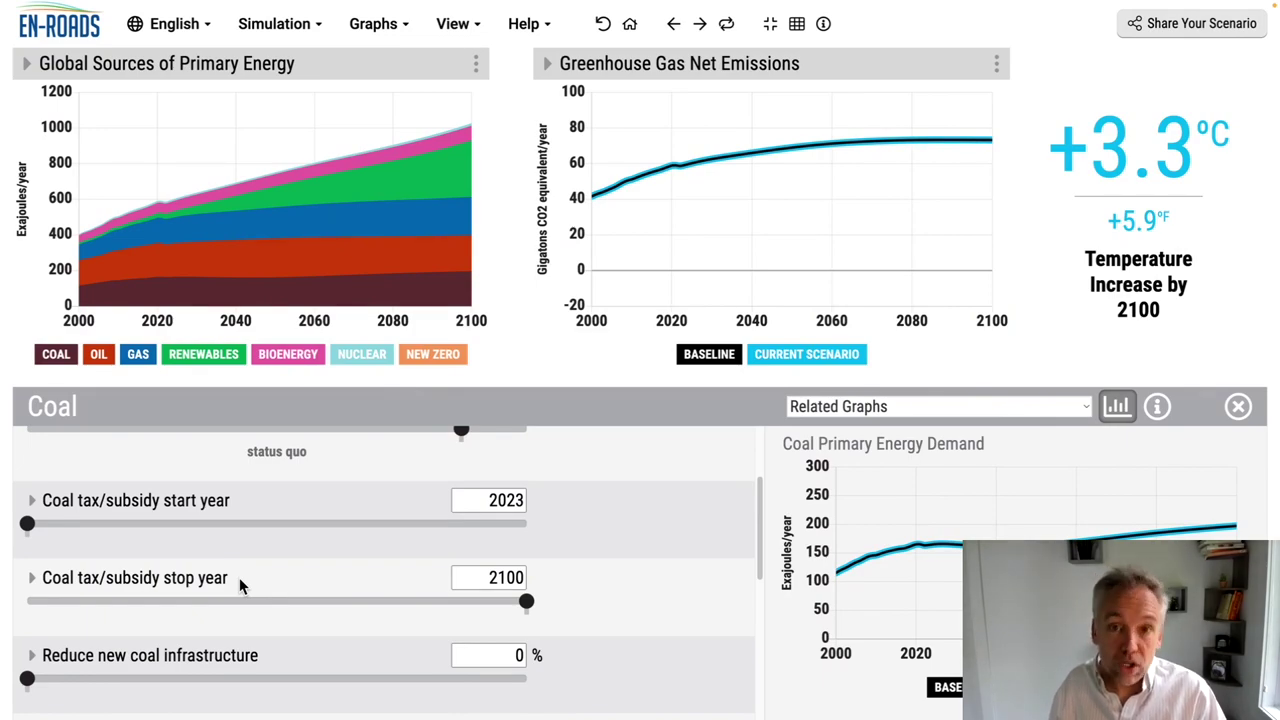
{"action": "scroll", "coordinate": [239, 578], "scroll_direction": "down", "scroll_amount": 3}
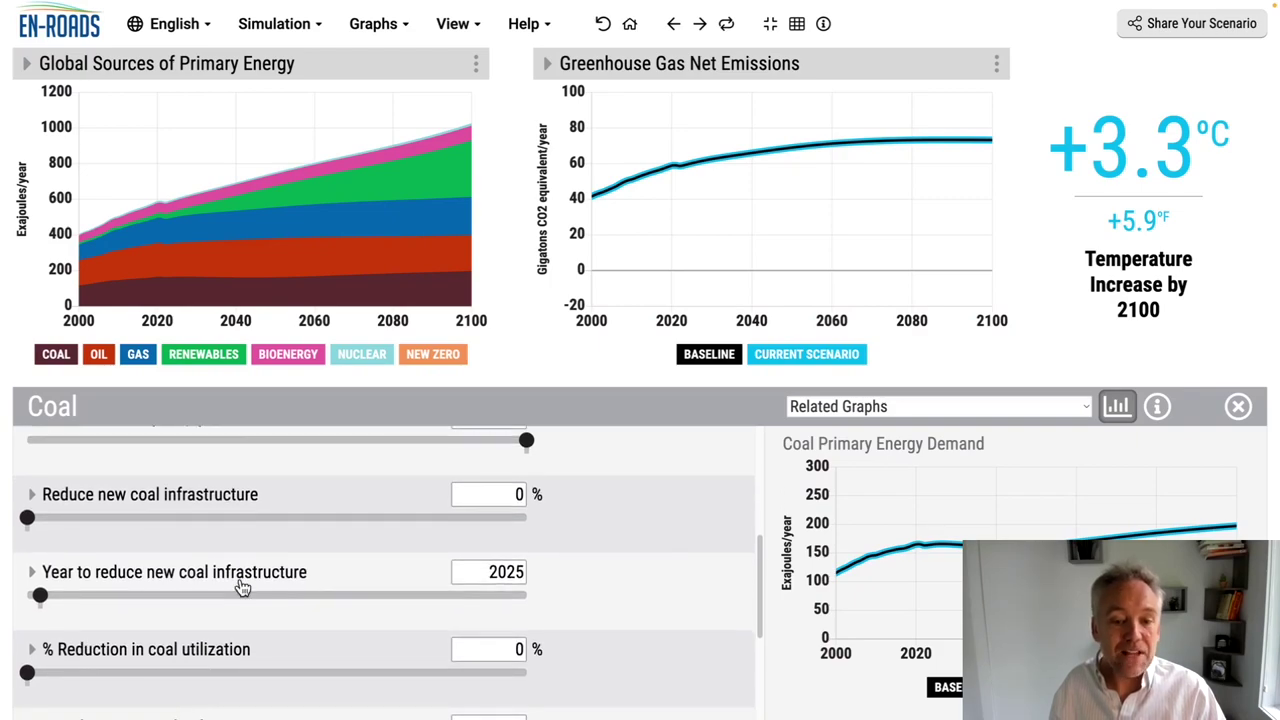
{"action": "scroll", "coordinate": [242, 588], "scroll_direction": "down", "scroll_amount": 1}
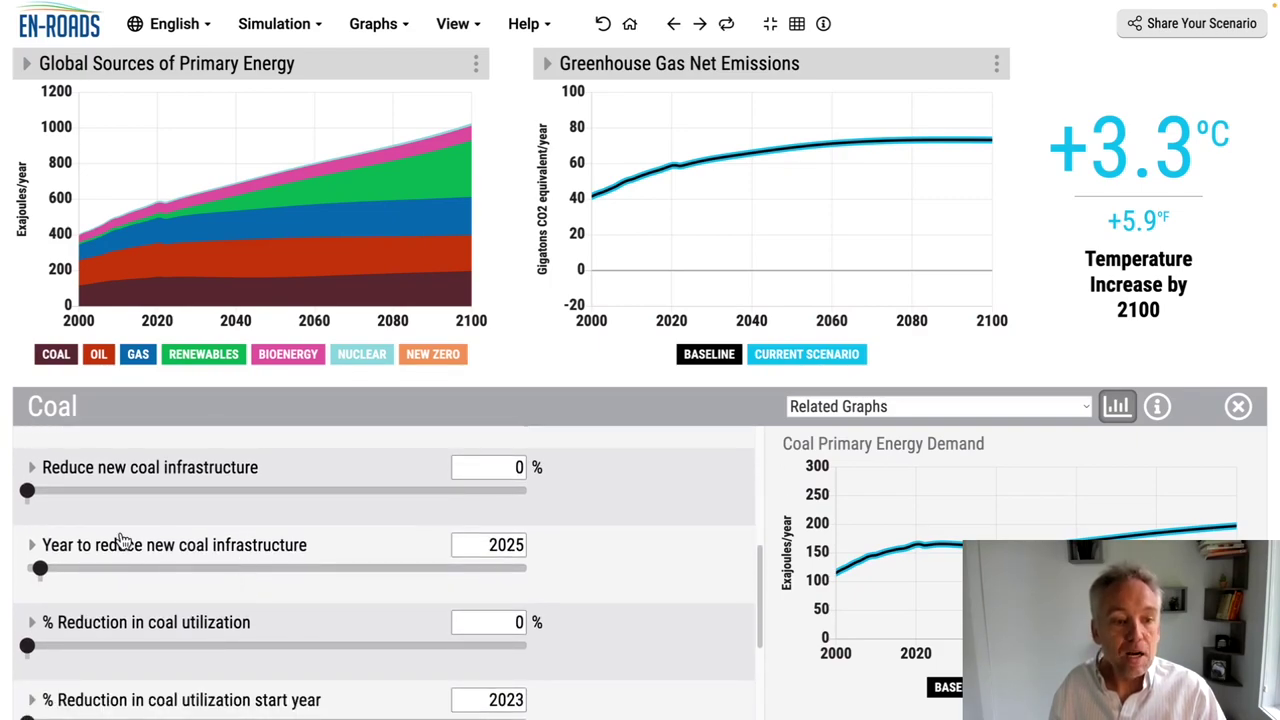
{"action": "left_click_drag", "start_coordinate": [27, 495], "coordinate": [72, 502]}
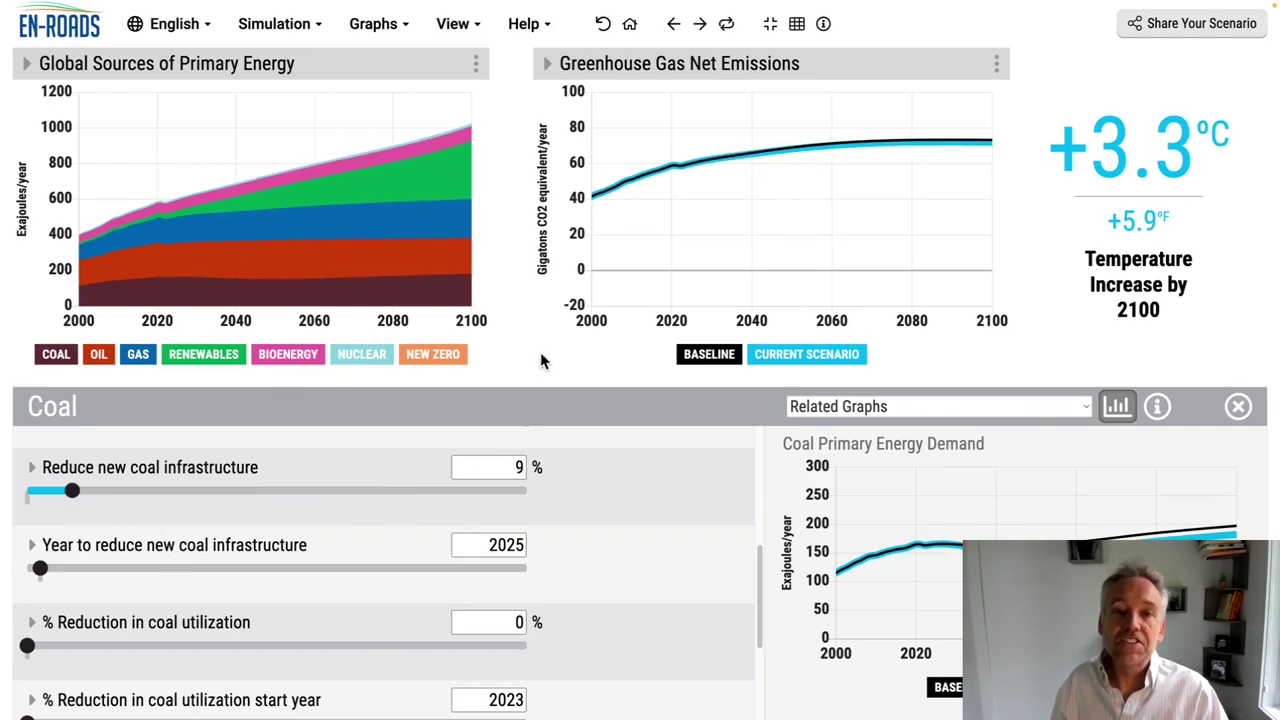
{"action": "left_click", "coordinate": [540, 361]}
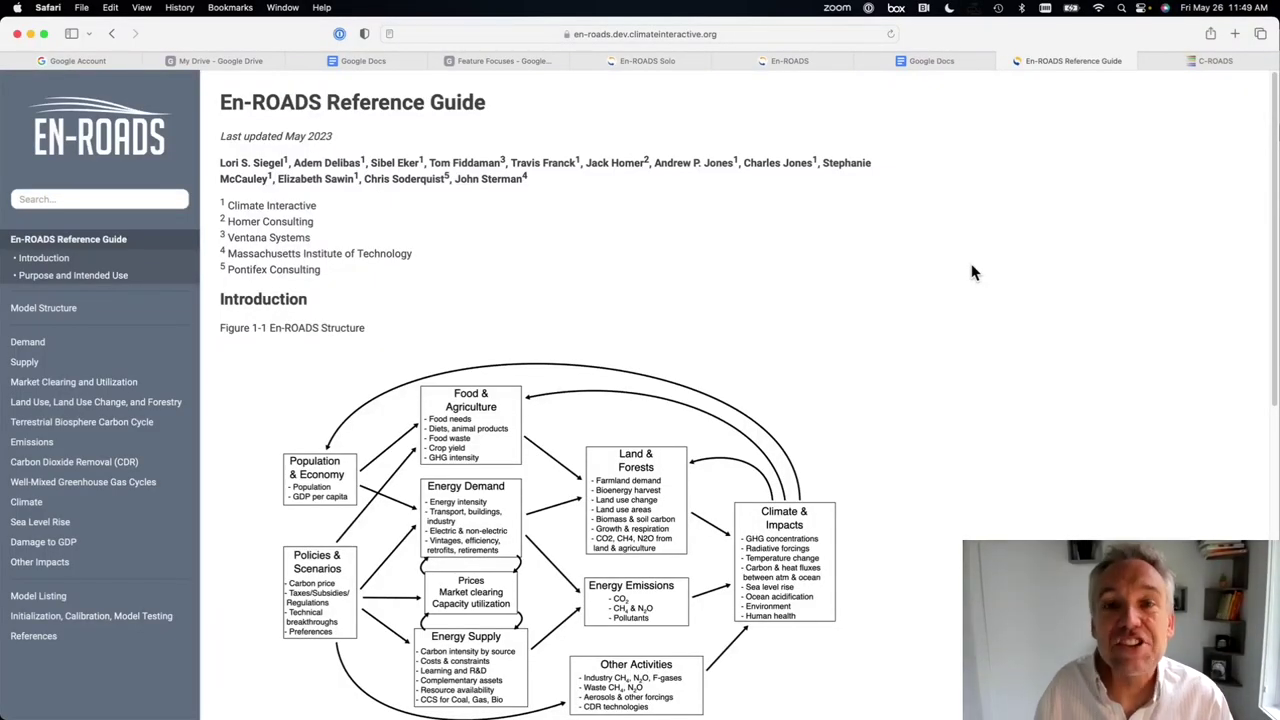
Go from the Reference Guide introduction to the Demand page.
{"action": "scroll", "coordinate": [973, 273], "scroll_direction": "down", "scroll_amount": 5}
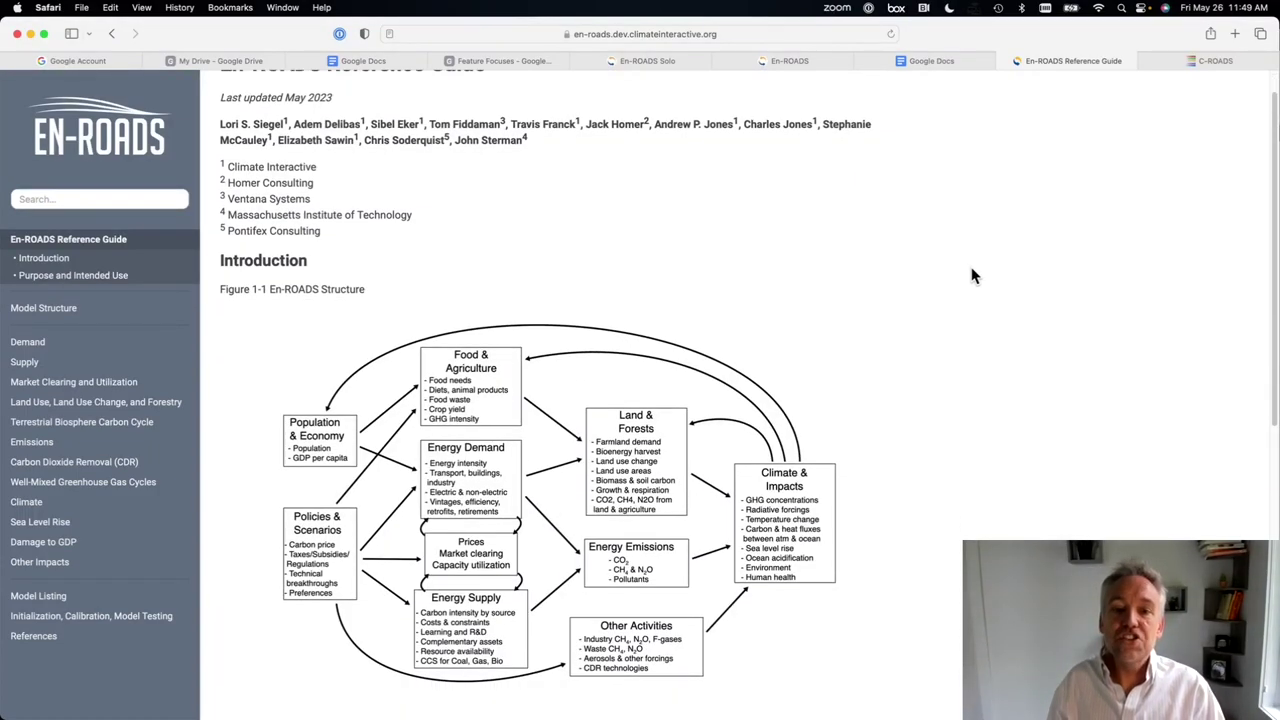
{"action": "scroll", "coordinate": [973, 276], "scroll_direction": "down", "scroll_amount": 3}
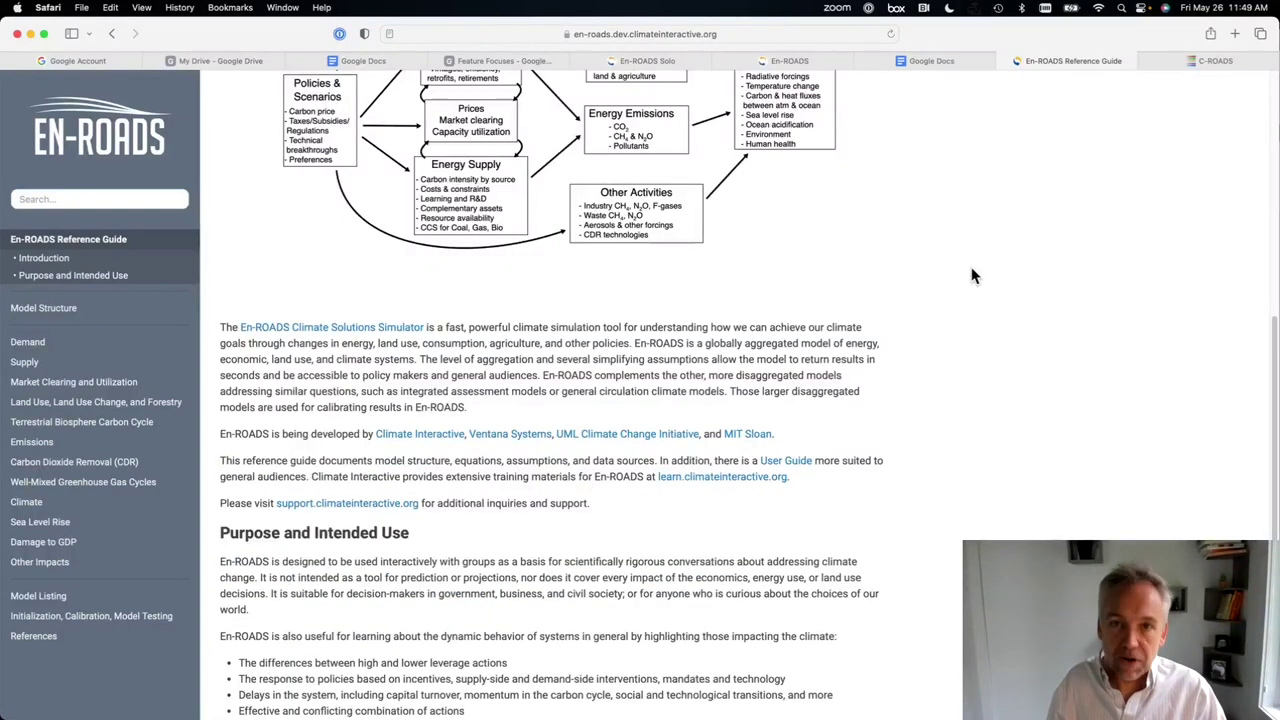
{"action": "scroll", "coordinate": [973, 276], "scroll_direction": "down", "scroll_amount": 3}
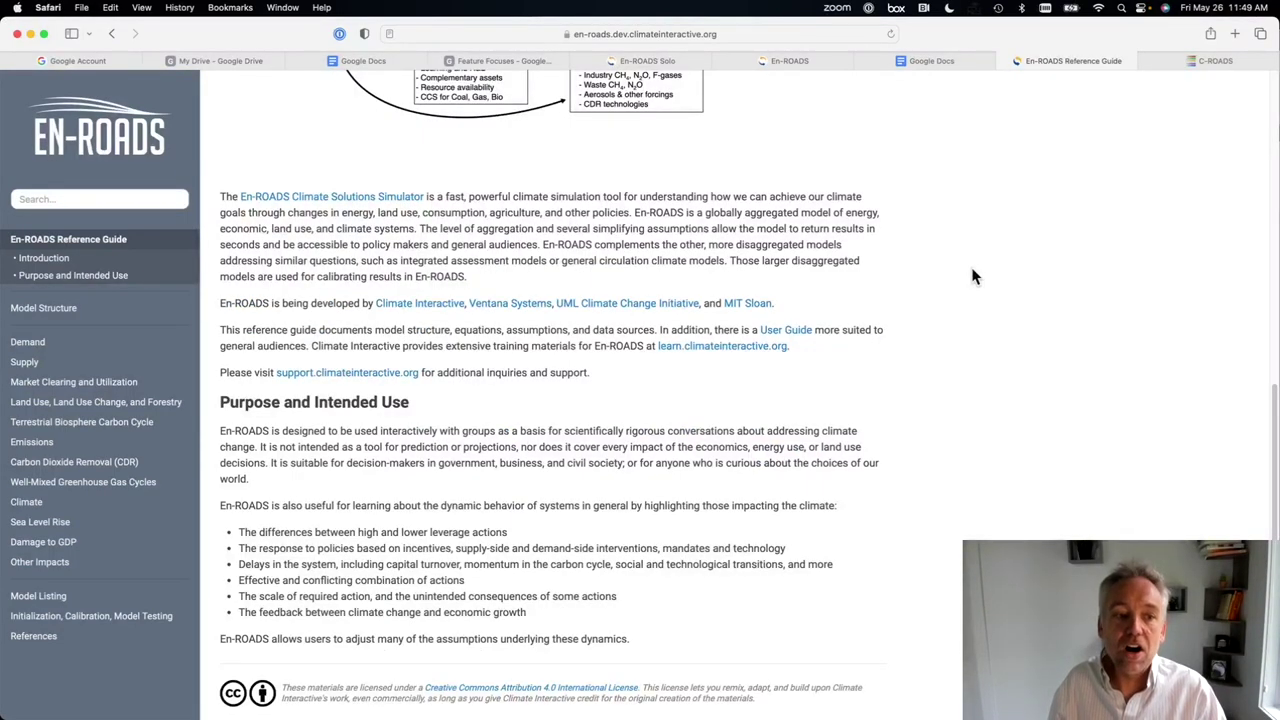
{"action": "left_click", "coordinate": [56, 348]}
Browse the Demand page's Model Equations lists: Data, Constants, Stocks, then Input Variables.
{"action": "scroll", "coordinate": [822, 392], "scroll_direction": "down", "scroll_amount": 20}
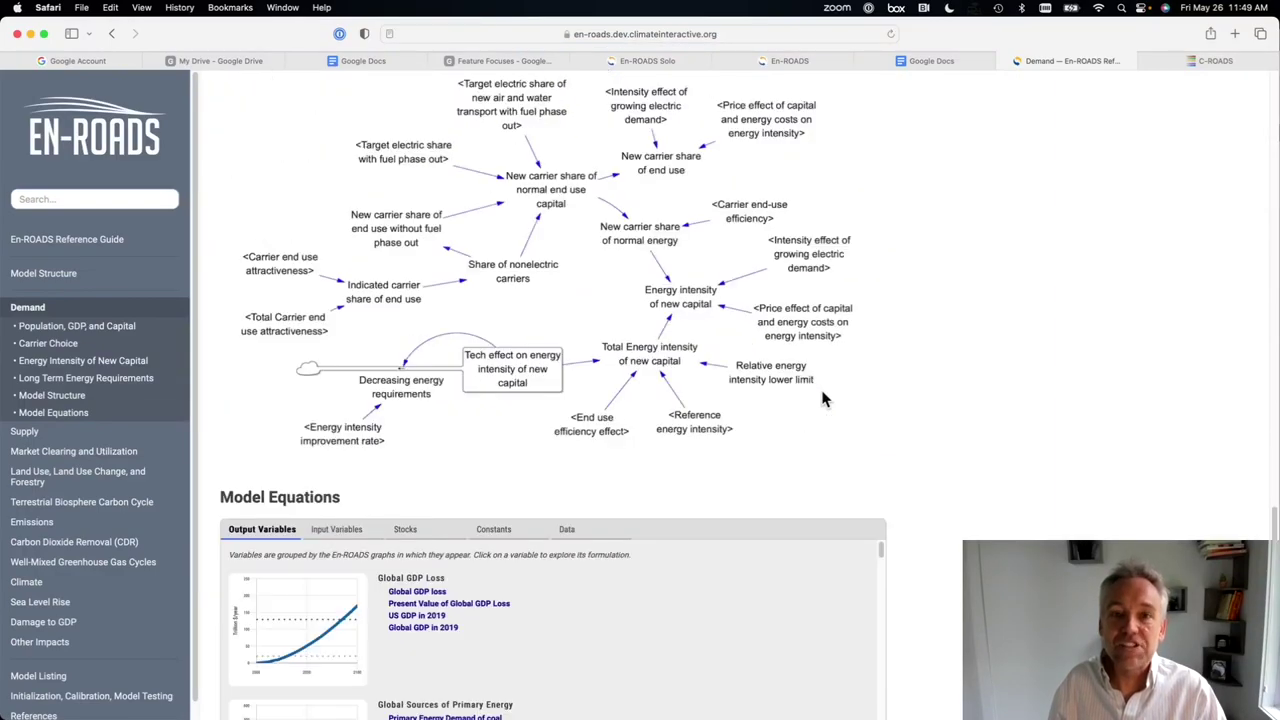
{"action": "scroll", "coordinate": [822, 398], "scroll_direction": "down", "scroll_amount": 8}
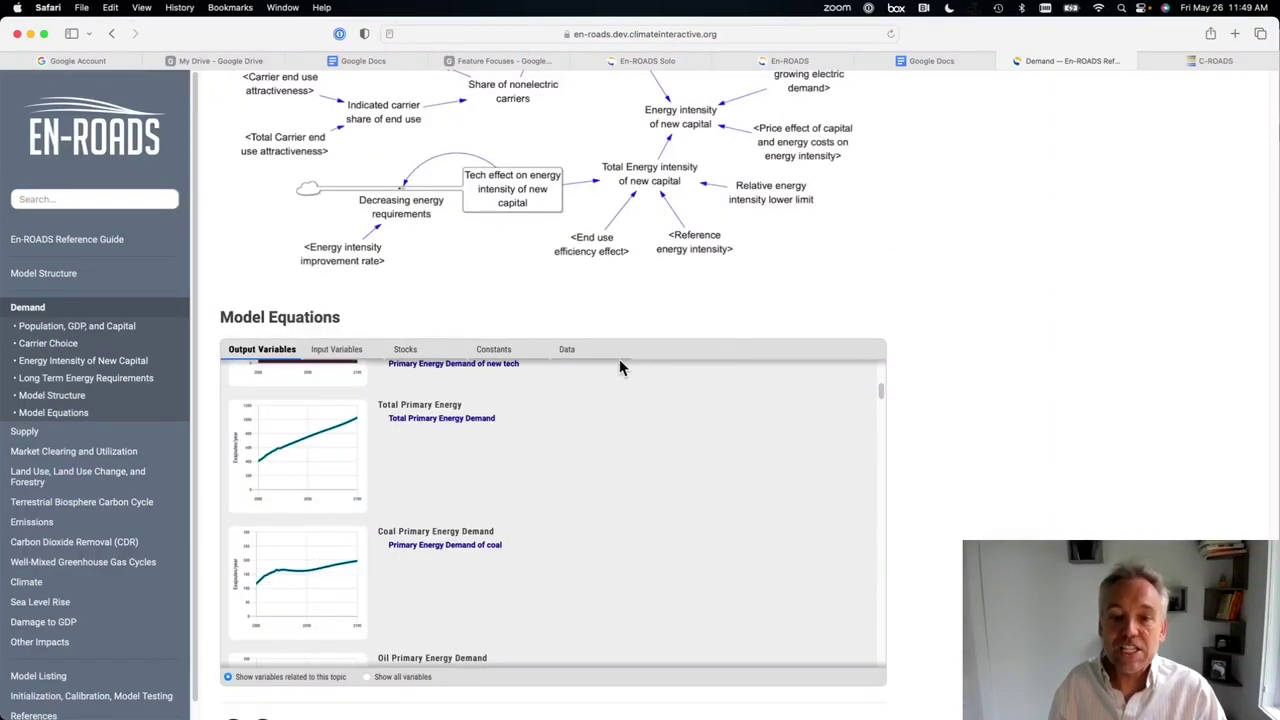
{"action": "left_click", "coordinate": [567, 352]}
{"action": "left_click", "coordinate": [496, 351]}
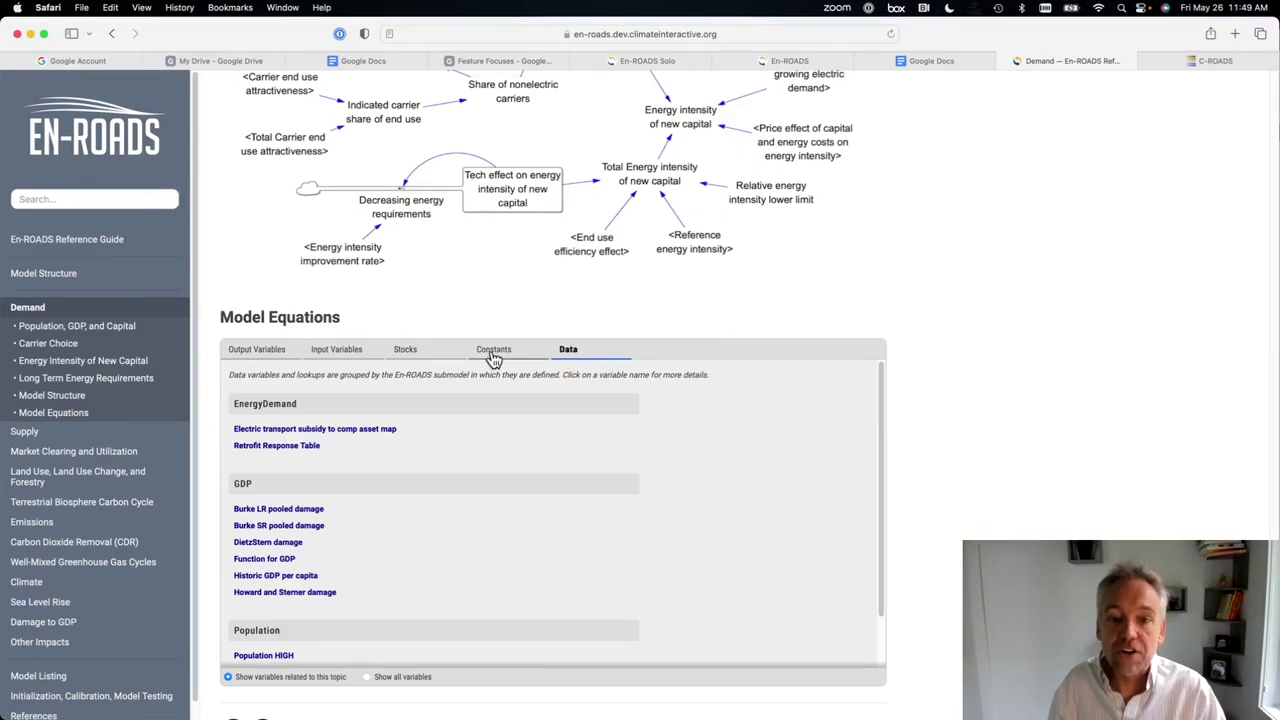
{"action": "left_click", "coordinate": [405, 354]}
{"action": "left_click", "coordinate": [496, 349]}
{"action": "left_click", "coordinate": [552, 349]}
{"action": "left_click", "coordinate": [341, 361]}
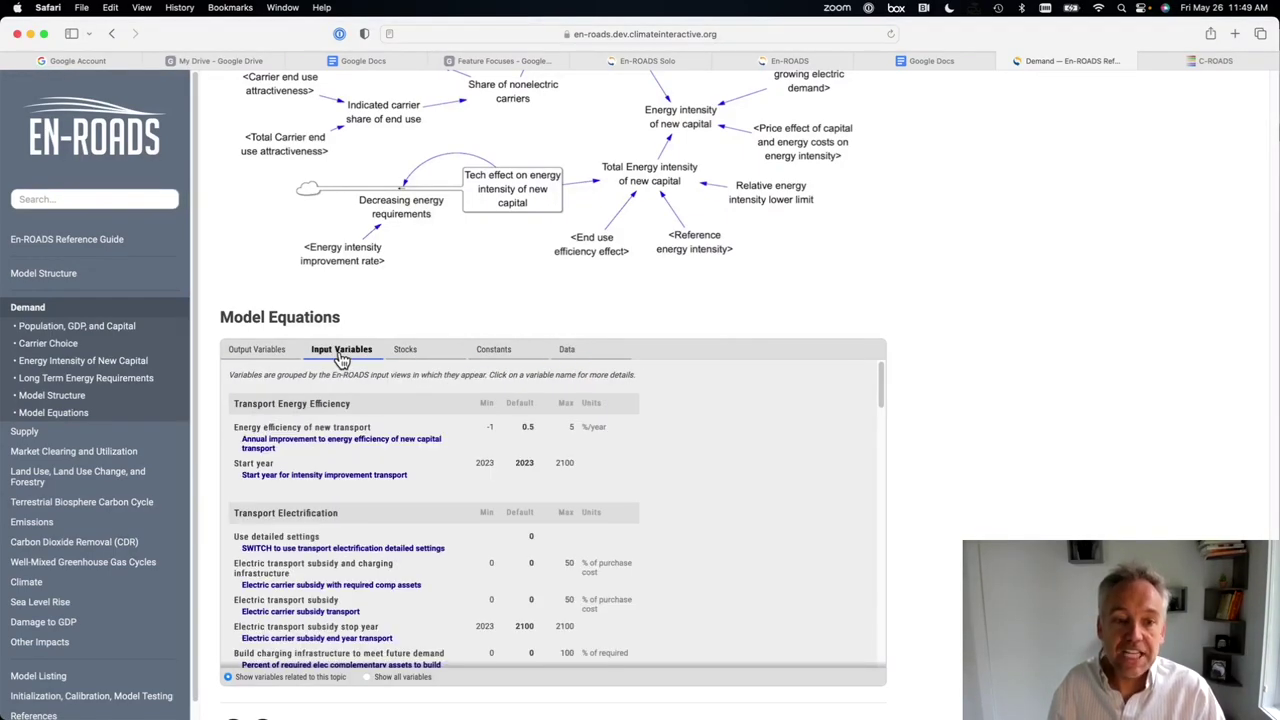